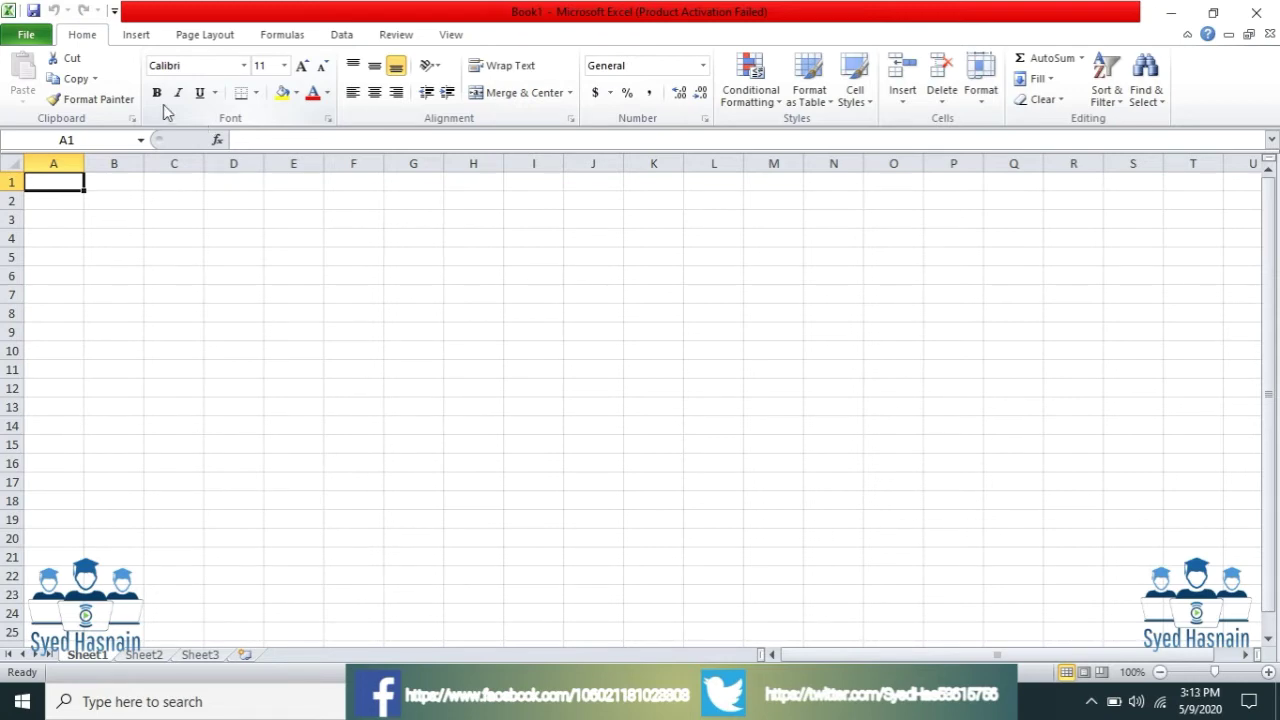
Type the person's full name into cell A1 and commit the entry.
{"action": "double_click", "coordinate": [33, 183]}
{"action": "type", "text": "S"}
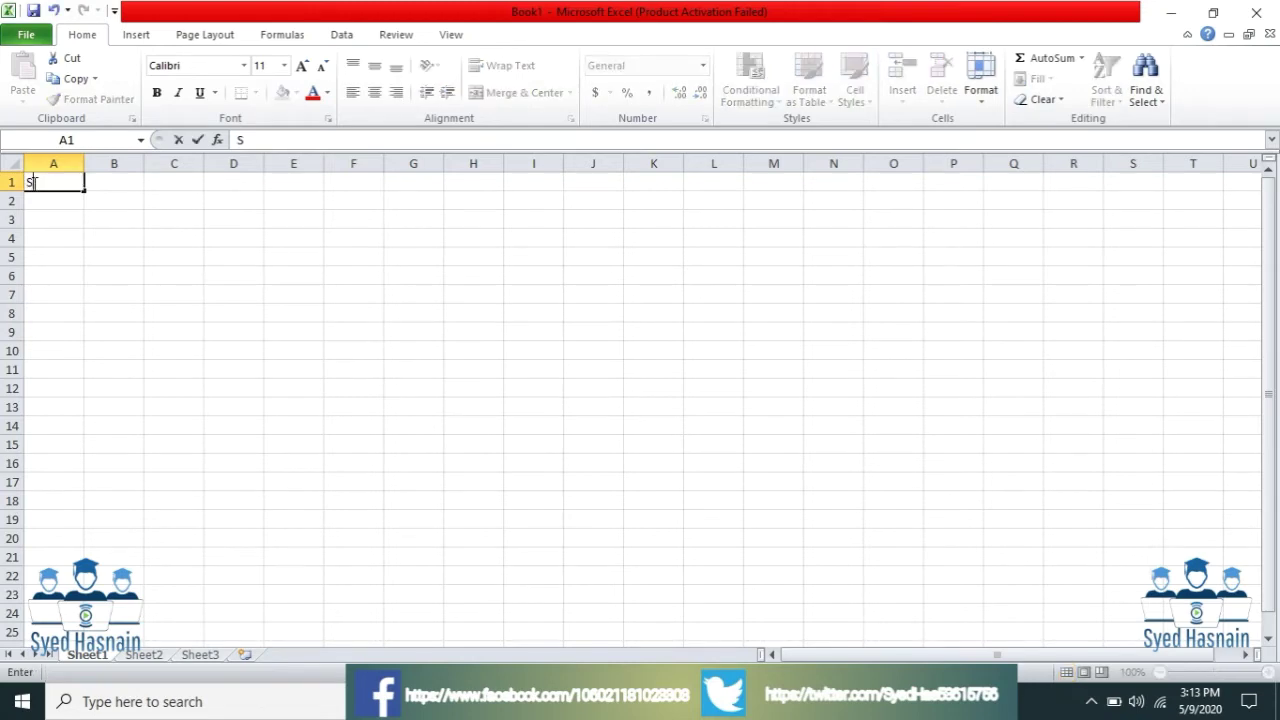
{"action": "type", "text": "yed"}
{"action": "type", "text": " Hasnai"}
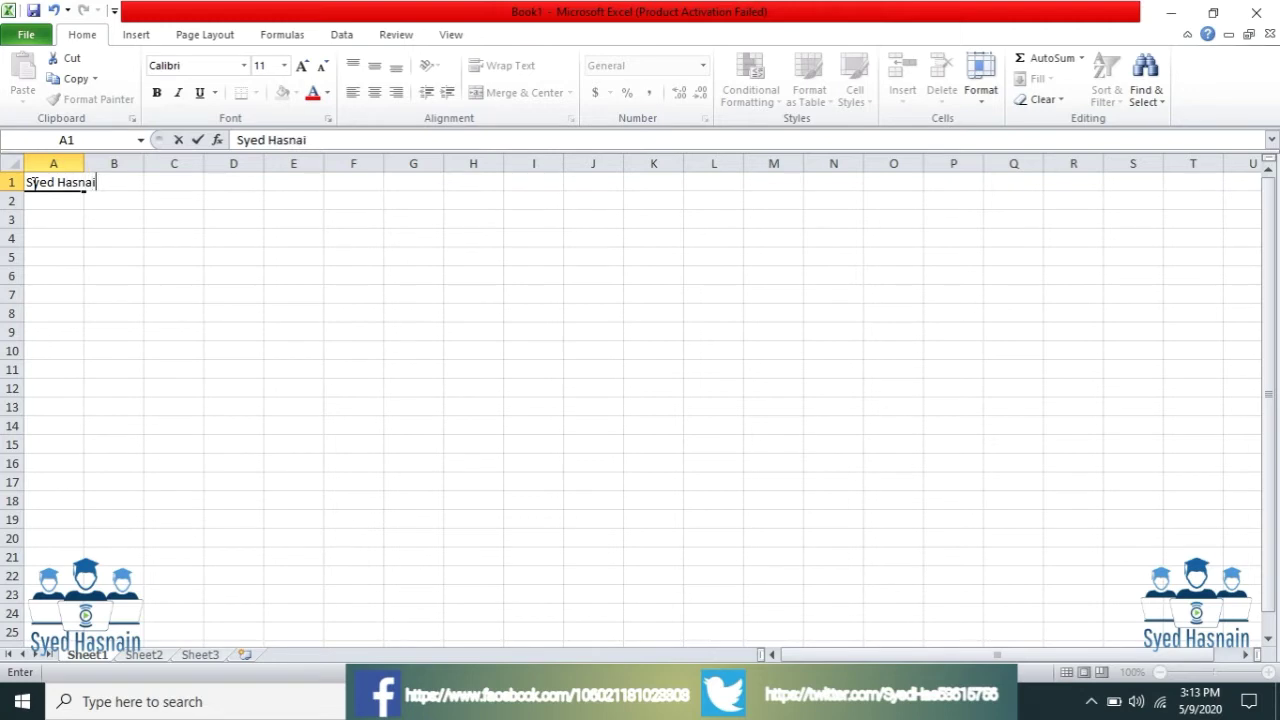
{"action": "type", "text": "n"}
{"action": "left_click", "coordinate": [56, 199]}
{"action": "left_click", "coordinate": [96, 184]}
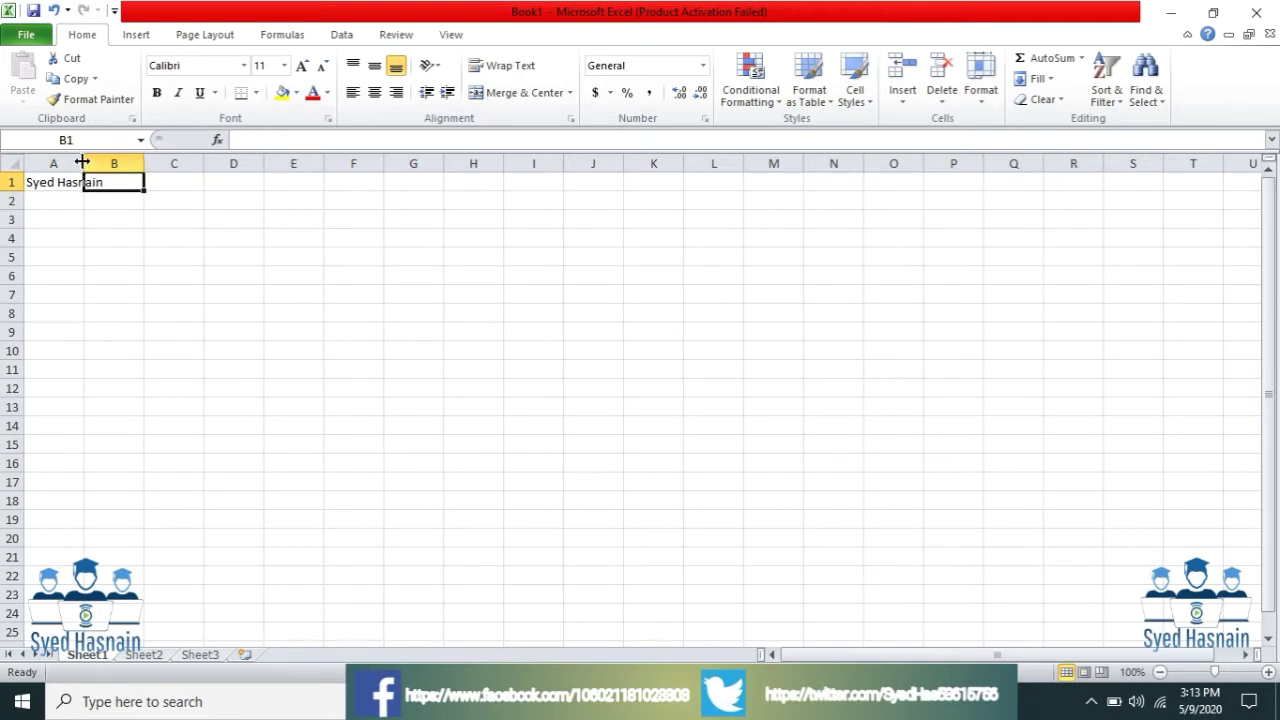
Widen column A to about 11.29 so the name fits, then reselect A1.
{"action": "left_click_drag", "start_coordinate": [82, 161], "coordinate": [82, 161]}
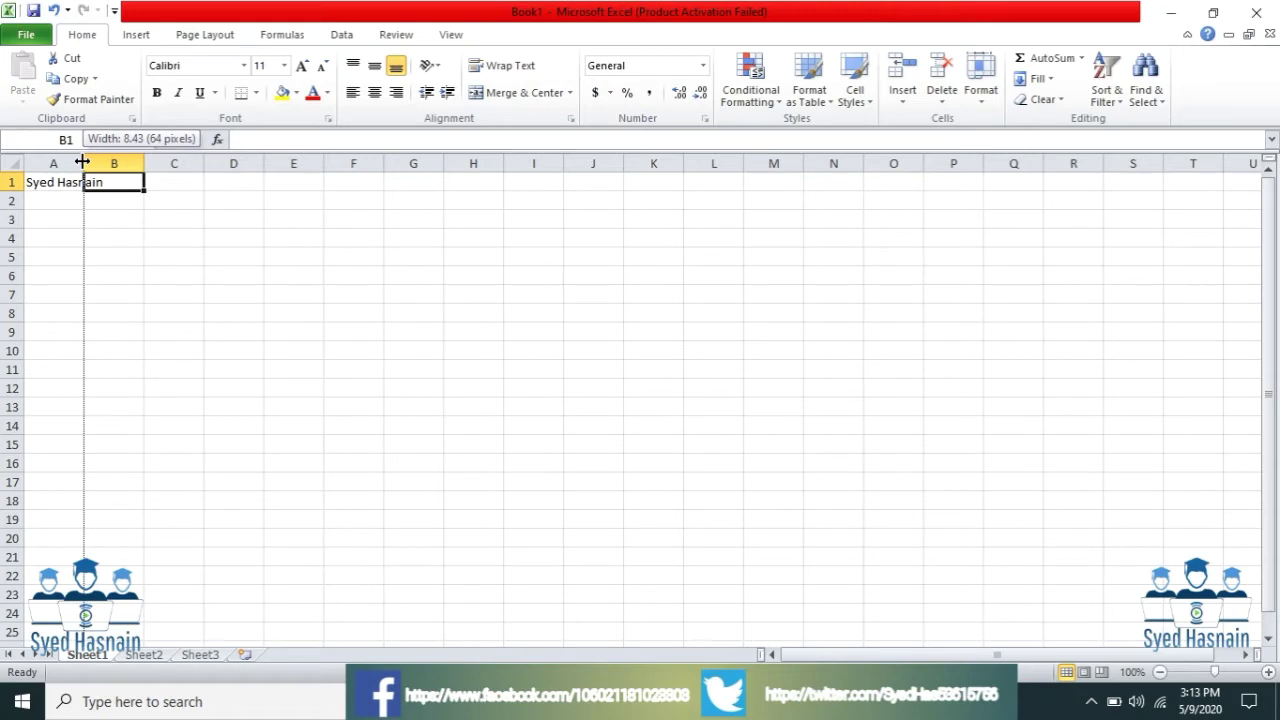
{"action": "left_click_drag", "start_coordinate": [82, 161], "coordinate": [103, 164]}
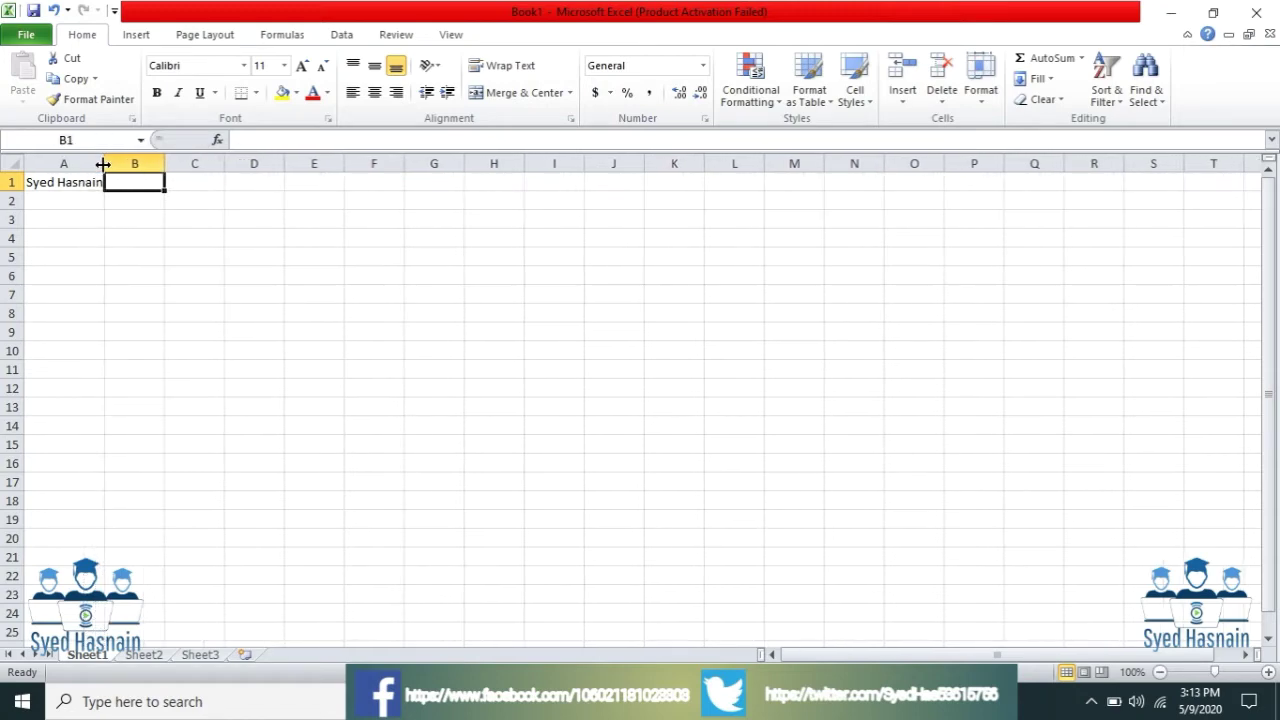
{"action": "left_click", "coordinate": [87, 197]}
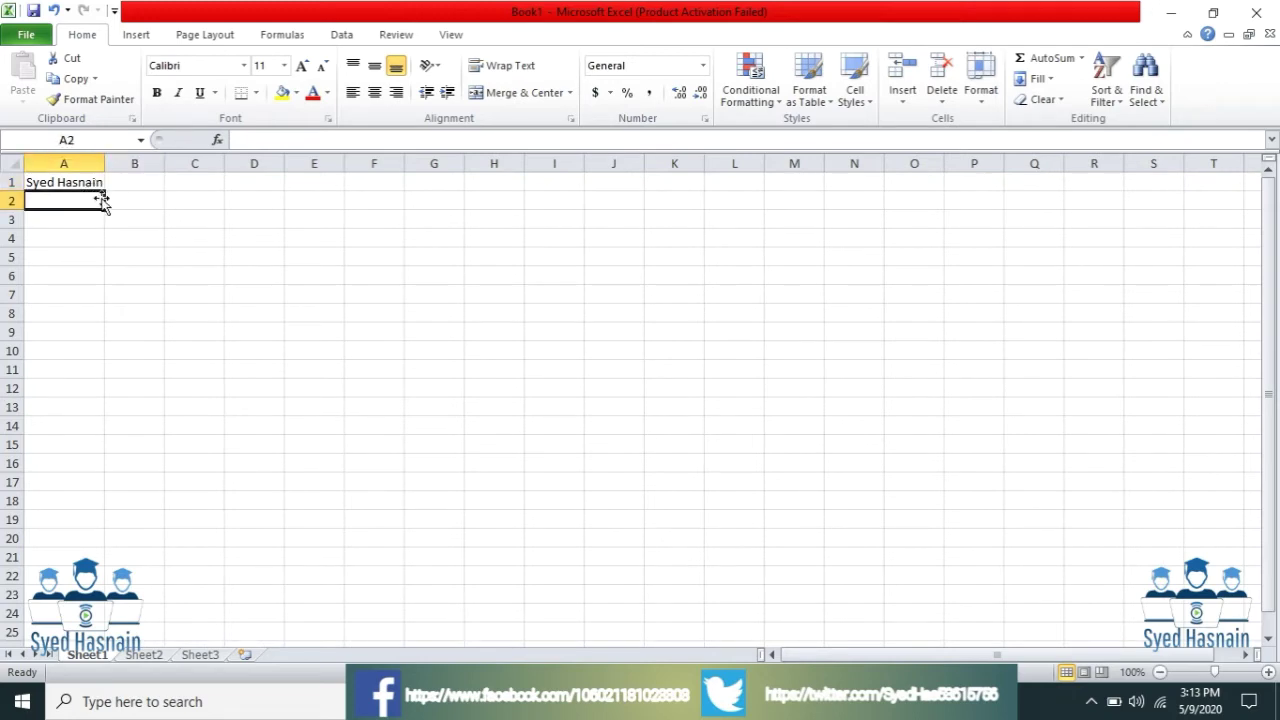
{"action": "left_click", "coordinate": [90, 185]}
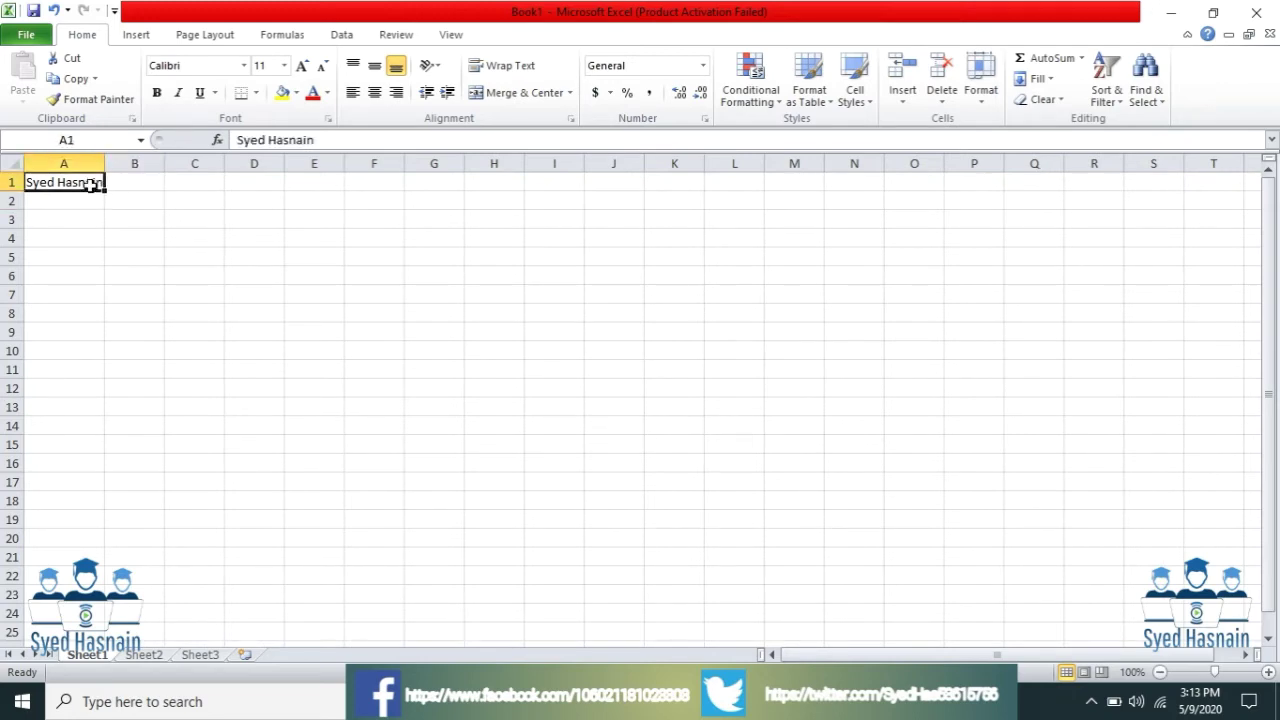
Enter edit mode in A1 and try to select the name's text.
{"action": "double_click", "coordinate": [90, 185]}
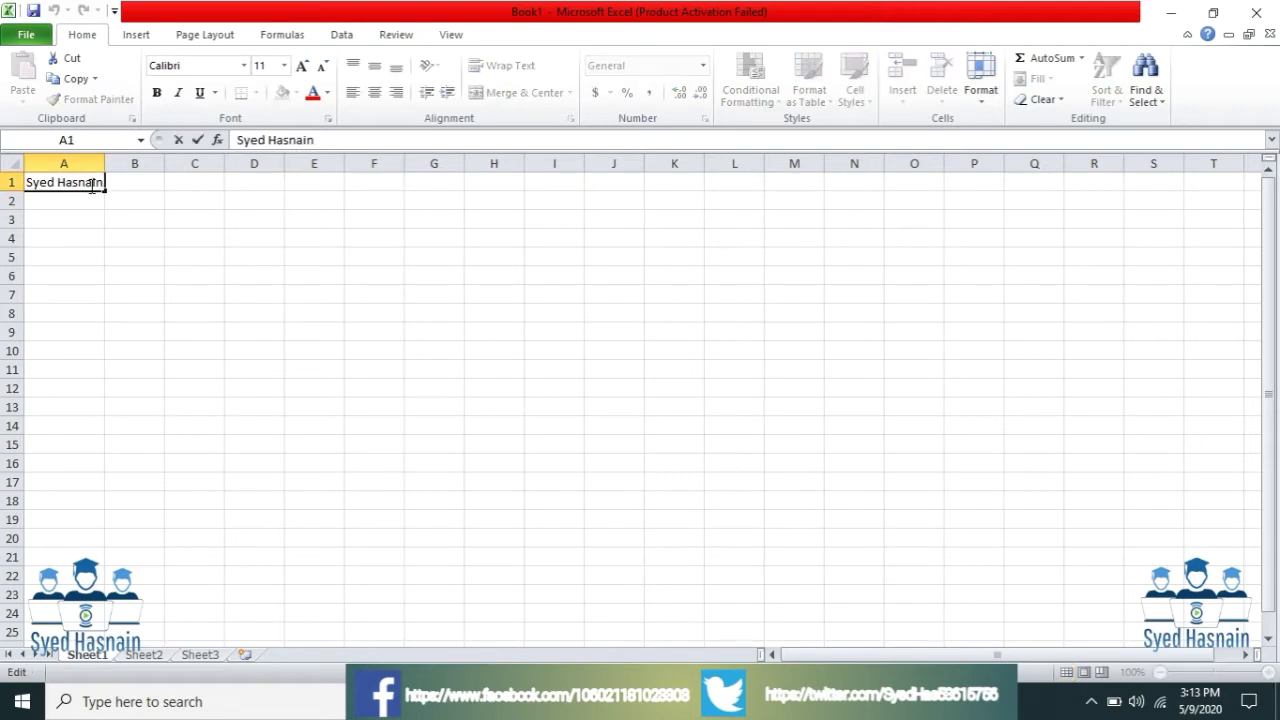
{"action": "double_click", "coordinate": [90, 185]}
{"action": "left_click", "coordinate": [90, 185]}
{"action": "double_click", "coordinate": [90, 185]}
{"action": "left_click", "coordinate": [90, 185]}
{"action": "double_click", "coordinate": [90, 185]}
{"action": "left_click", "coordinate": [90, 185]}
Select the whole name inside A1 and make it bold and italic.
{"action": "left_click_drag", "start_coordinate": [104, 183], "coordinate": [26, 183]}
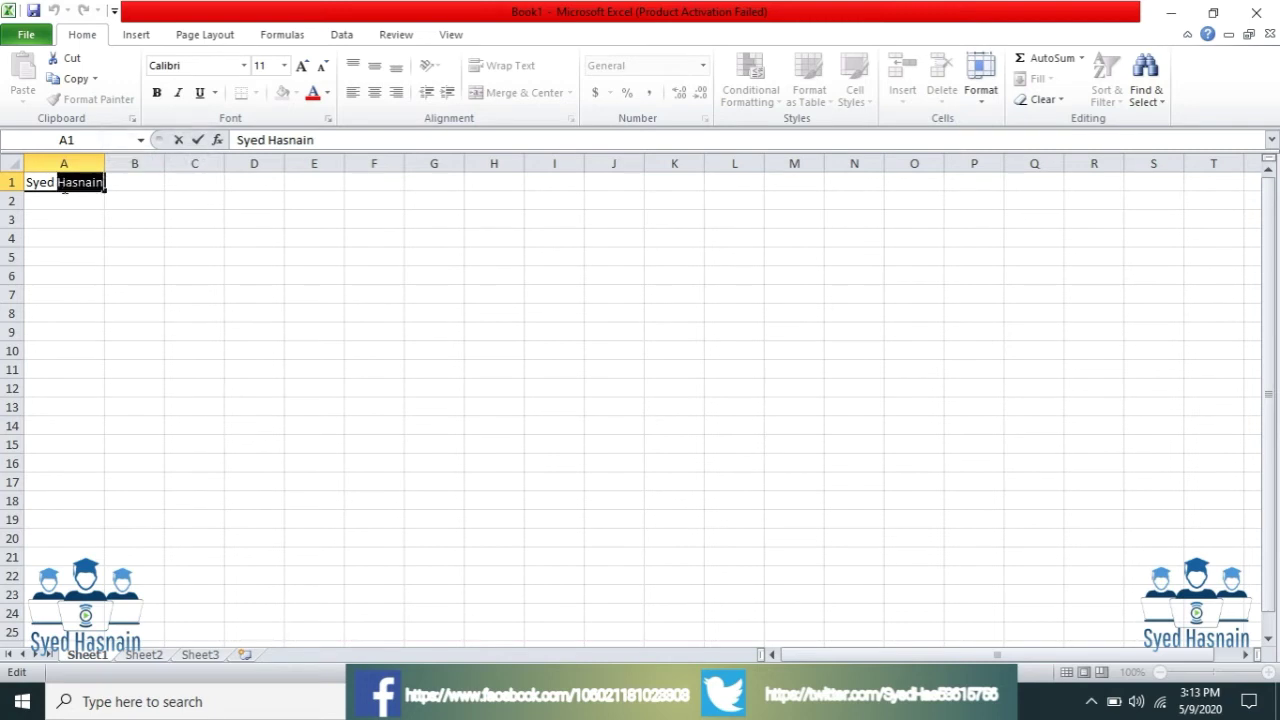
{"action": "left_click", "coordinate": [158, 92]}
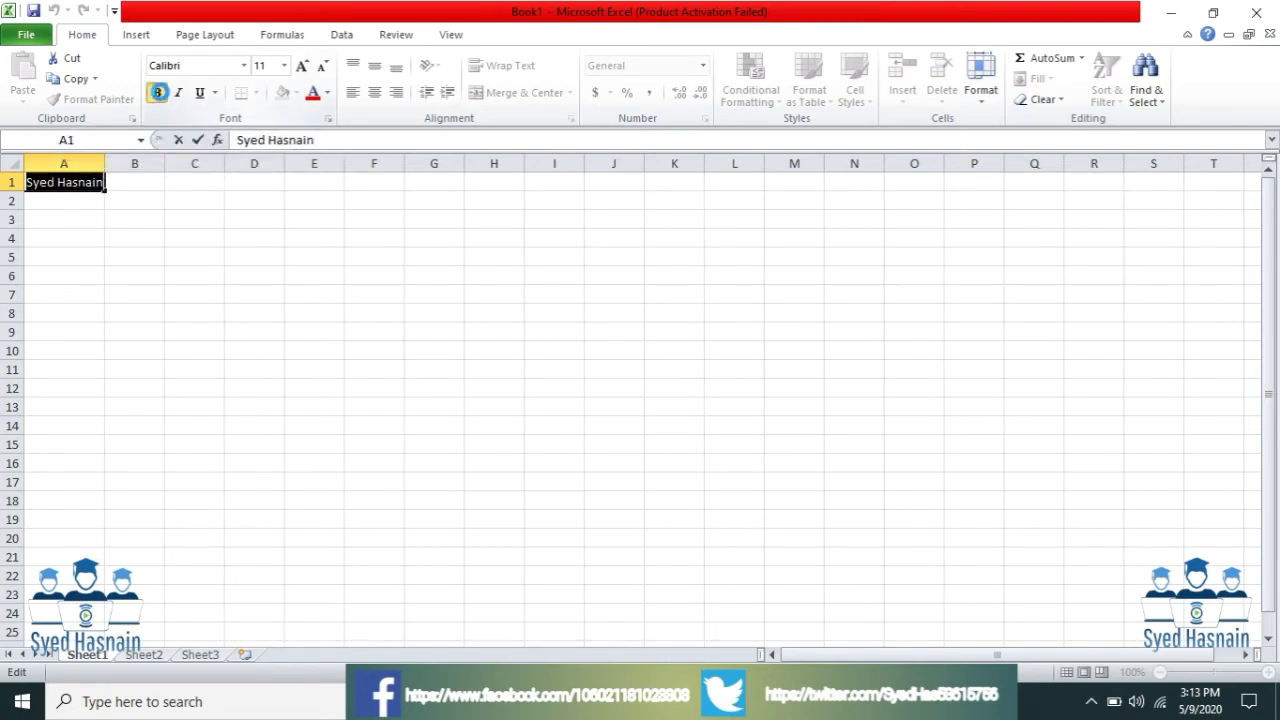
{"action": "left_click", "coordinate": [158, 92]}
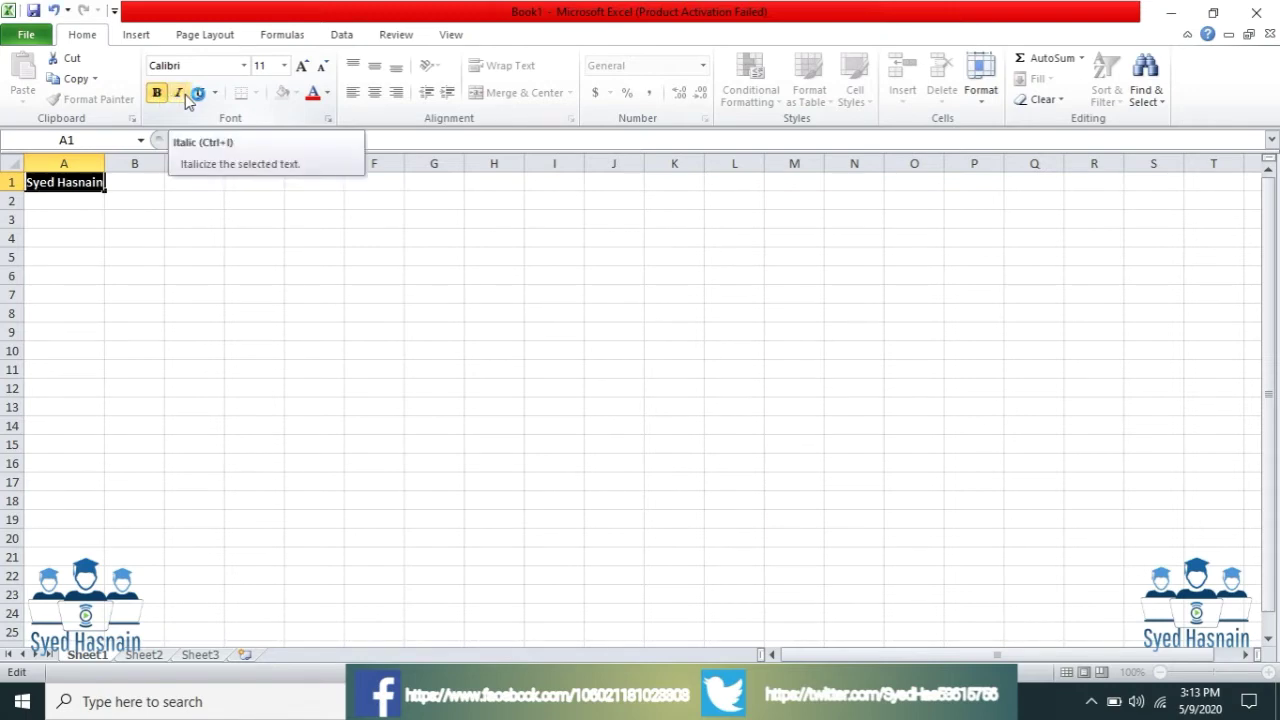
{"action": "left_click", "coordinate": [185, 95]}
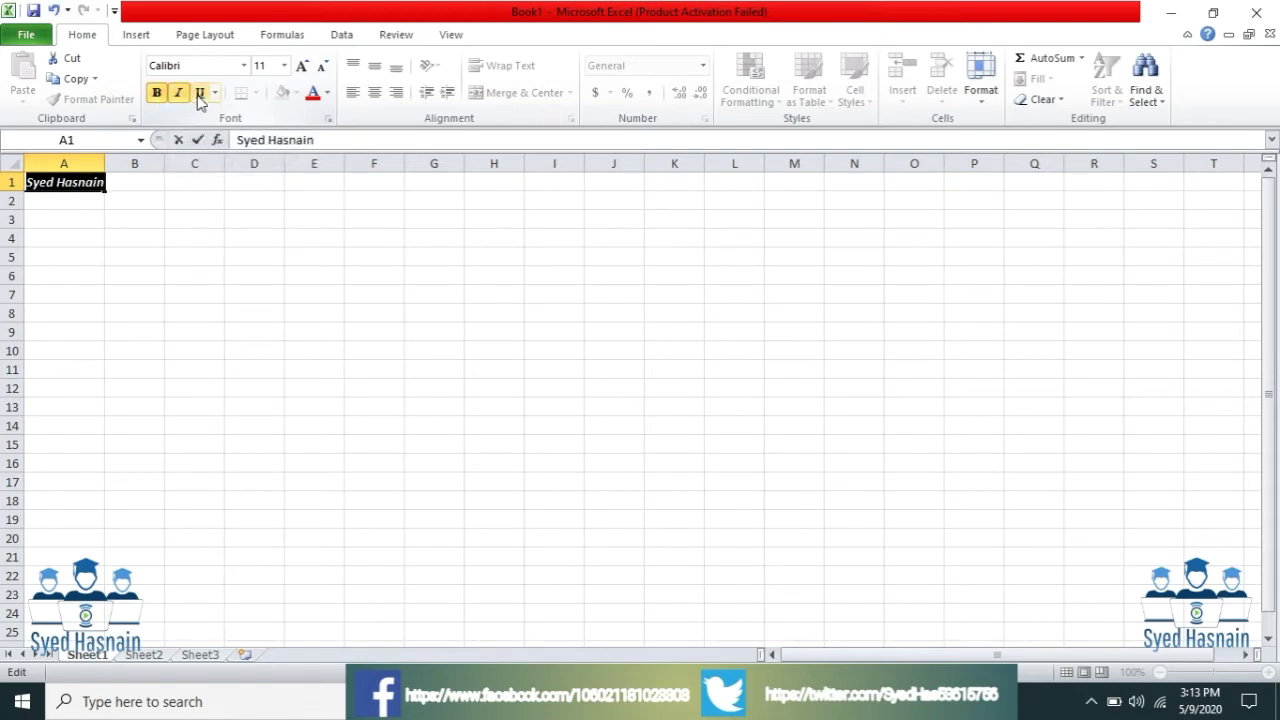
Give the name a double underline and finish editing A1.
{"action": "left_click", "coordinate": [200, 96]}
{"action": "left_click", "coordinate": [214, 93]}
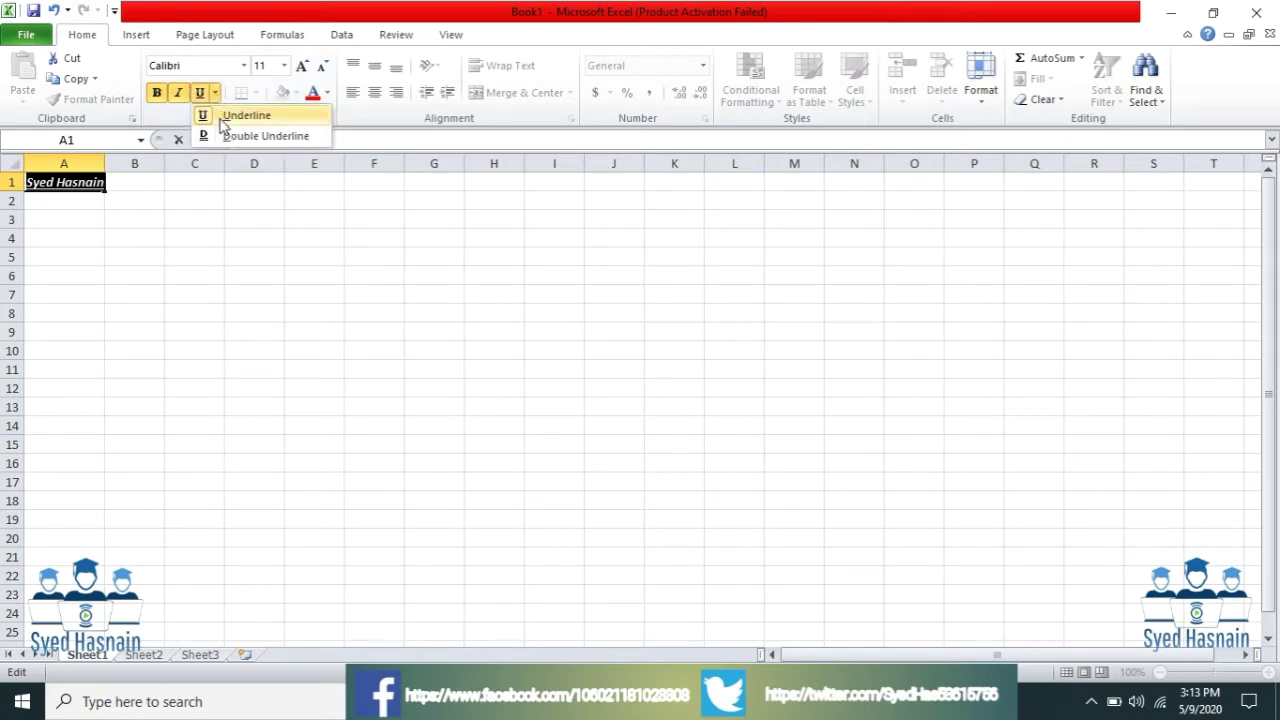
{"action": "left_click", "coordinate": [228, 138]}
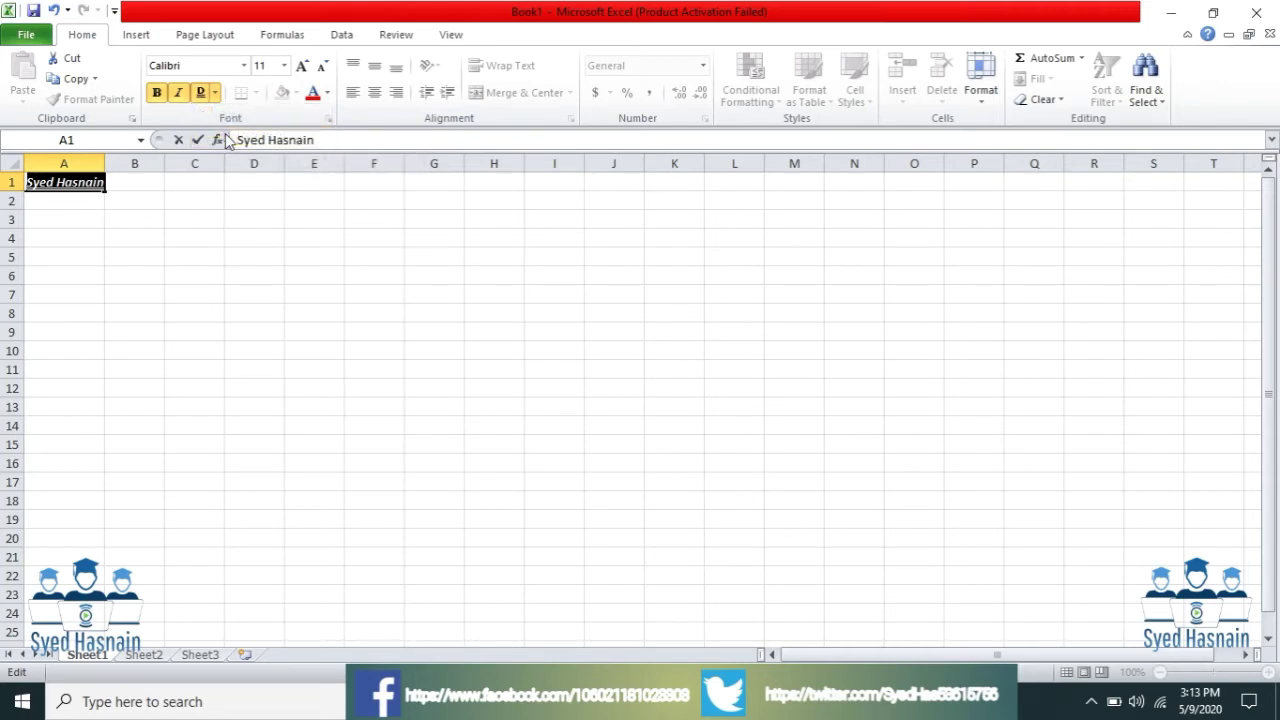
{"action": "left_click", "coordinate": [159, 234]}
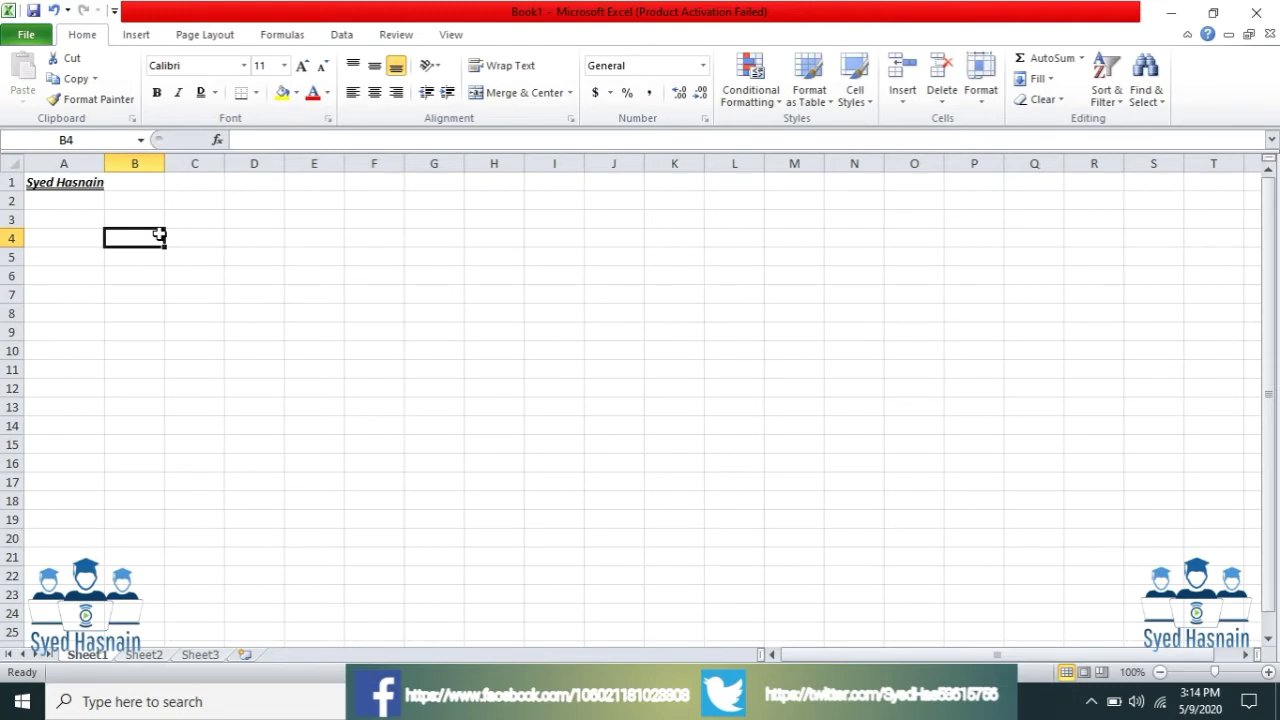
Add a bottom border under cell A1.
{"action": "left_click", "coordinate": [74, 198]}
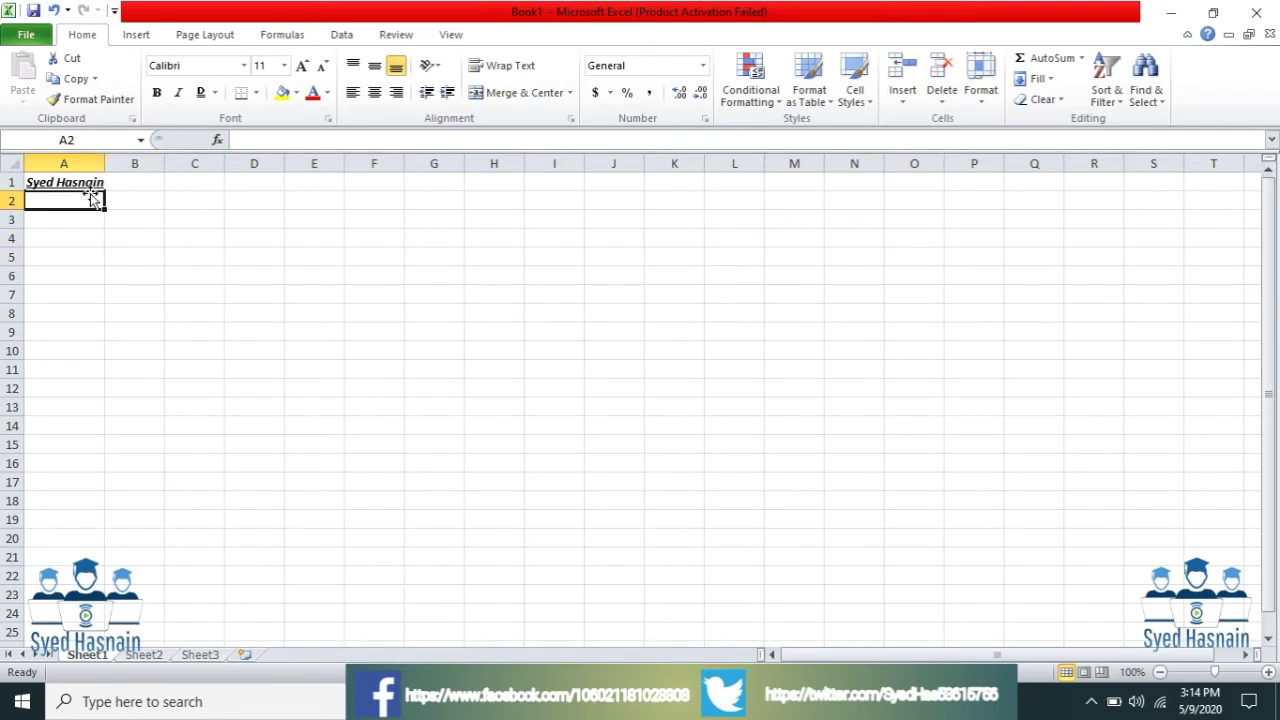
{"action": "left_click", "coordinate": [92, 183]}
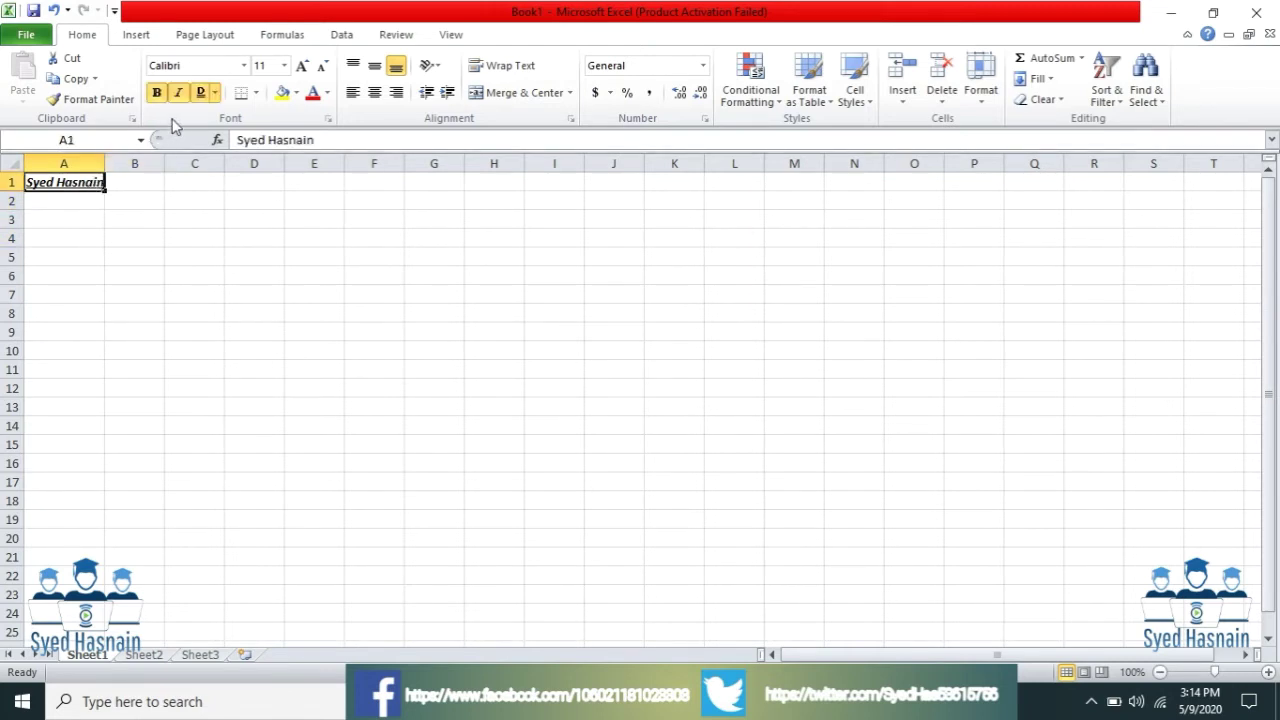
{"action": "left_click", "coordinate": [201, 93]}
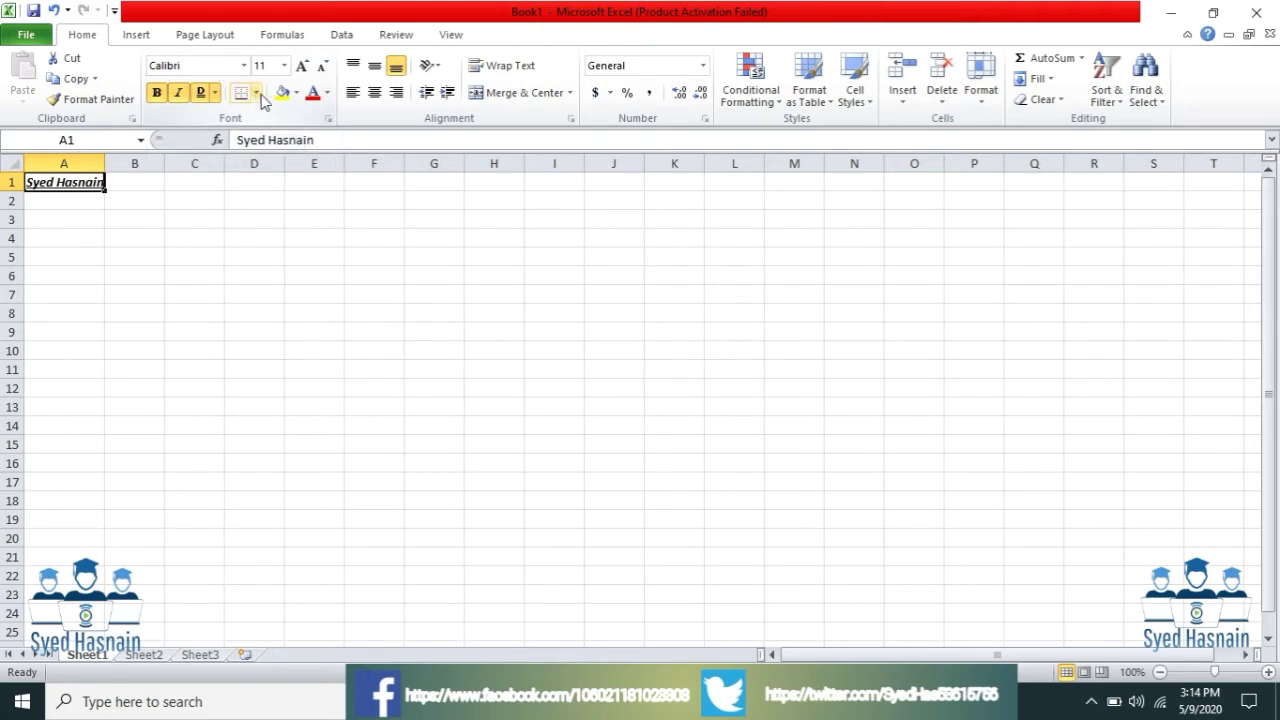
{"action": "left_click", "coordinate": [257, 93]}
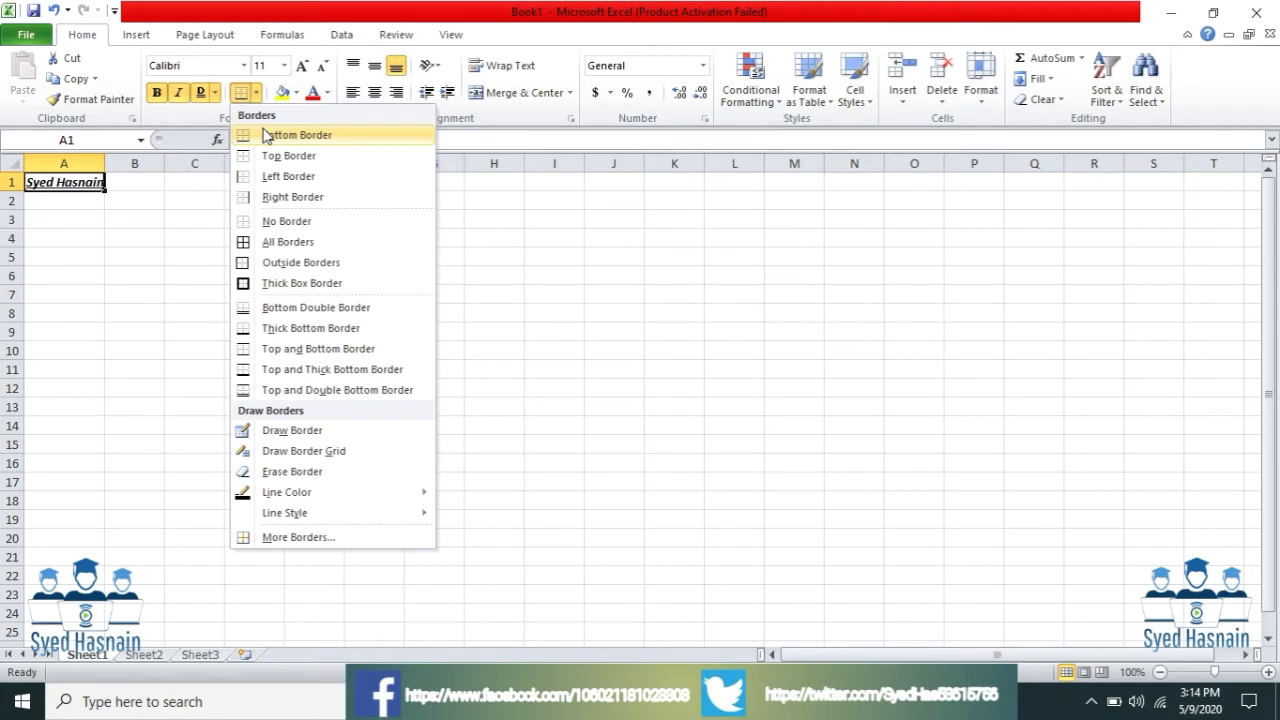
{"action": "left_click", "coordinate": [267, 135]}
Apply a single underline to C5 and give it a top border.
{"action": "left_click", "coordinate": [190, 251]}
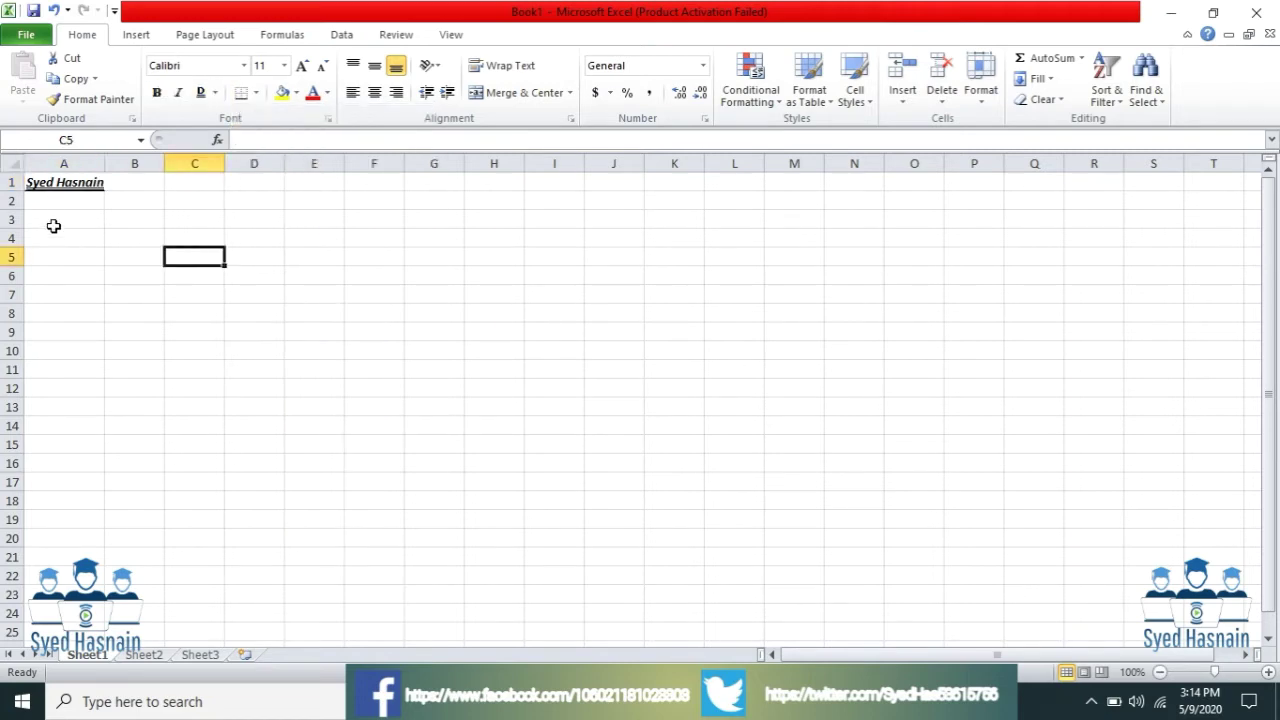
{"action": "left_click", "coordinate": [217, 96]}
{"action": "left_click", "coordinate": [206, 114]}
{"action": "left_click", "coordinate": [258, 92]}
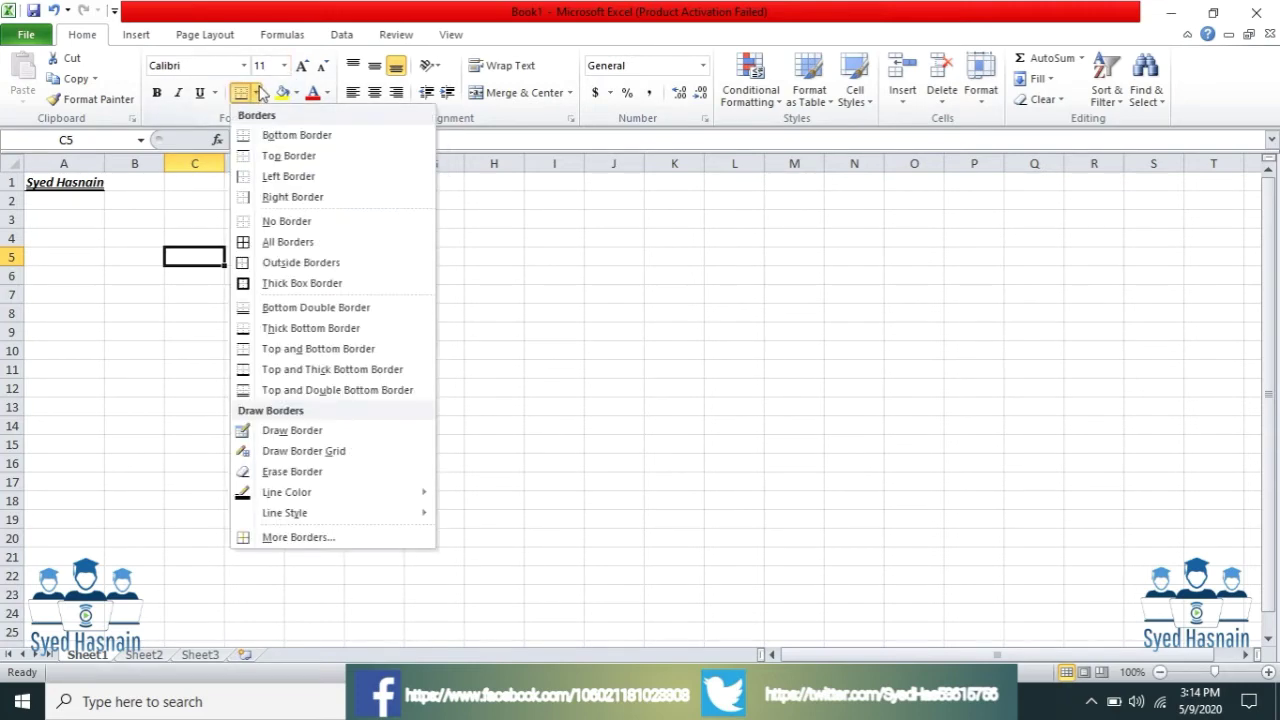
{"action": "left_click", "coordinate": [268, 155]}
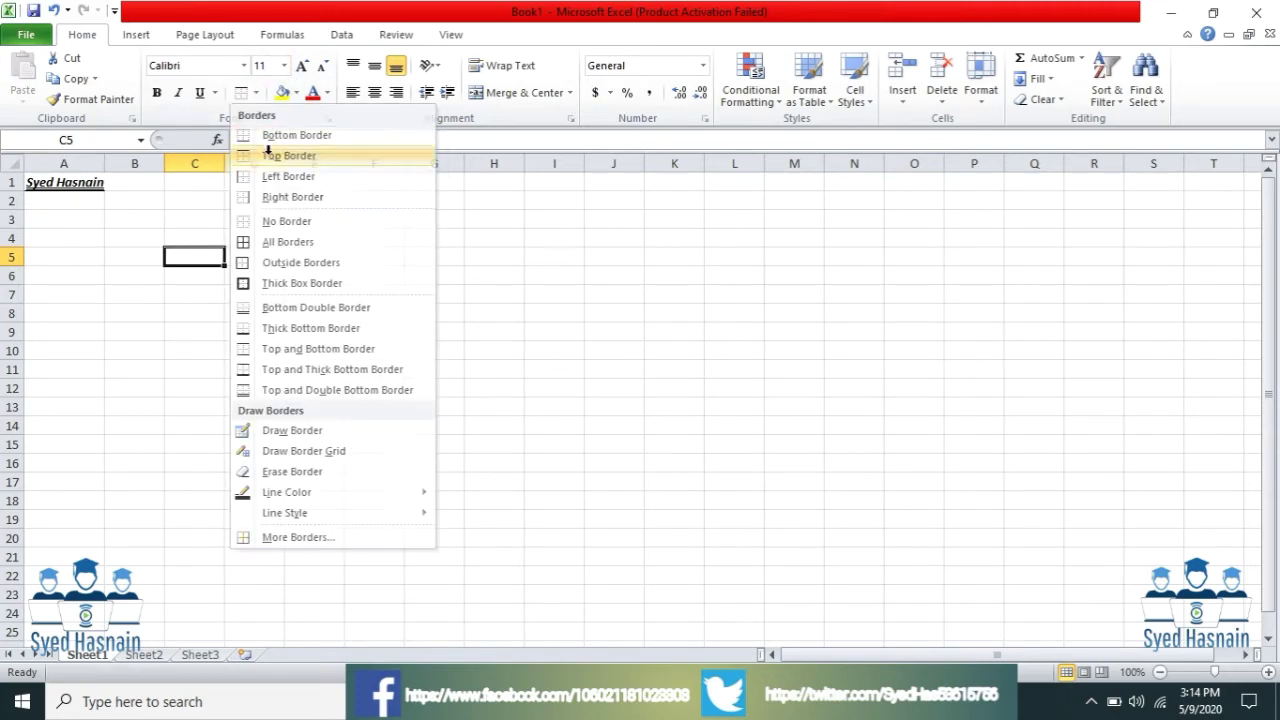
Try bottom, top, left and right borders on cell A1 in turn.
{"action": "left_click", "coordinate": [90, 186]}
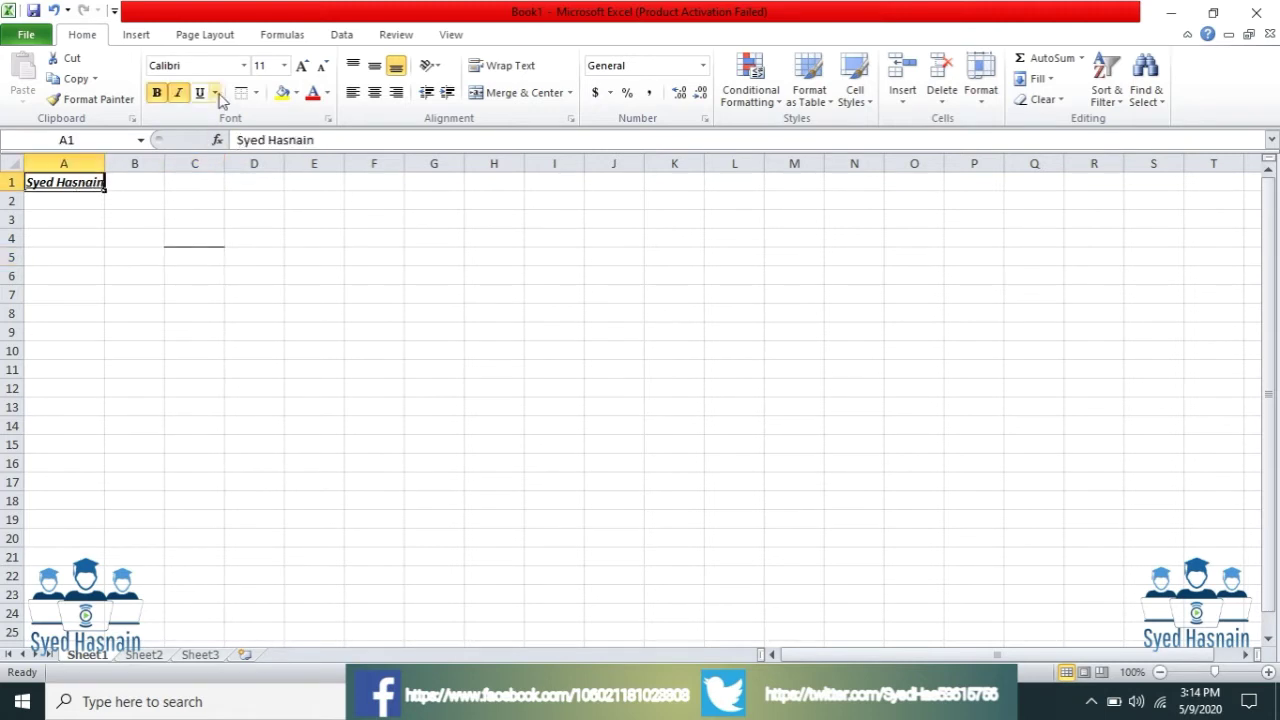
{"action": "left_click", "coordinate": [256, 92]}
{"action": "left_click", "coordinate": [262, 135]}
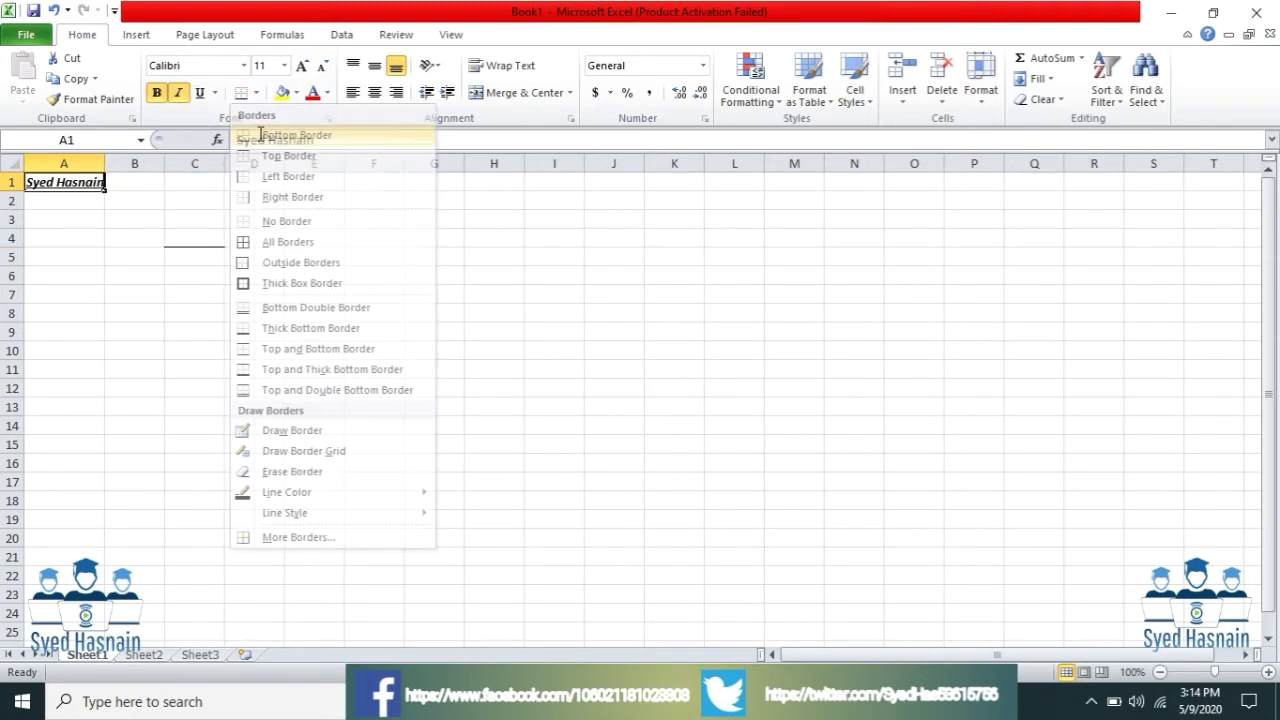
{"action": "left_click", "coordinate": [230, 180]}
{"action": "left_click", "coordinate": [92, 181]}
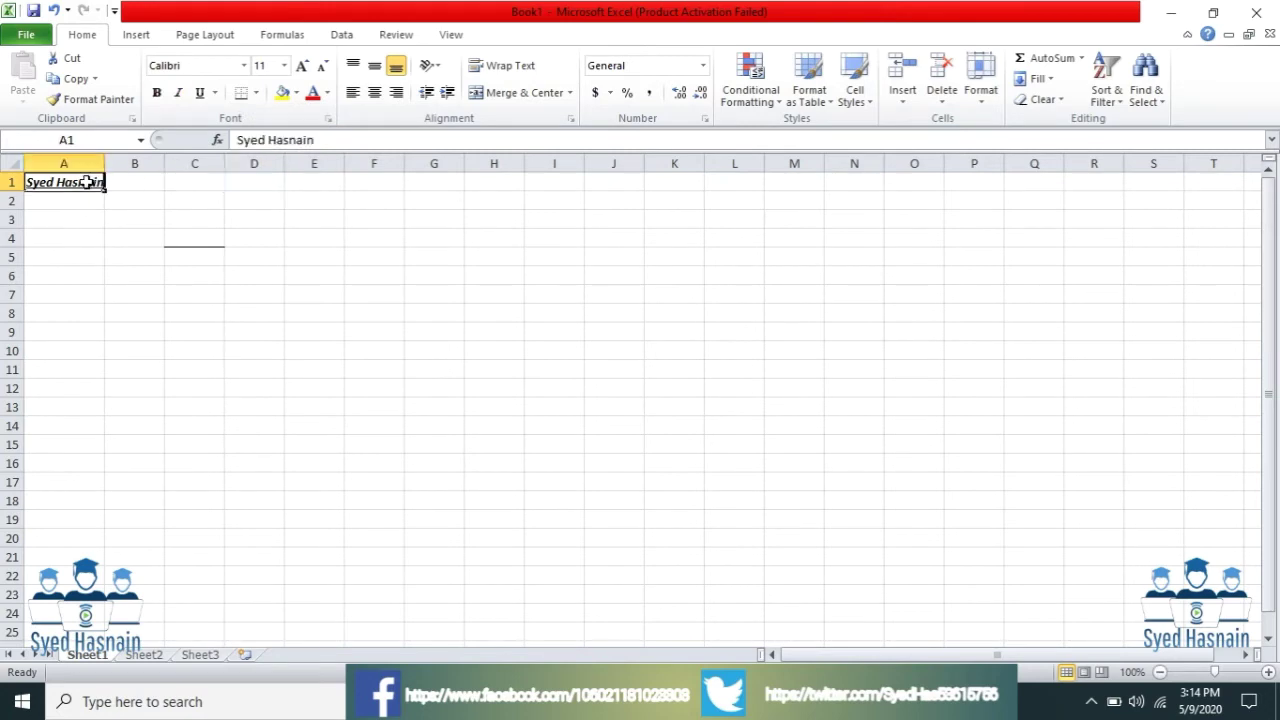
{"action": "left_click", "coordinate": [256, 92]}
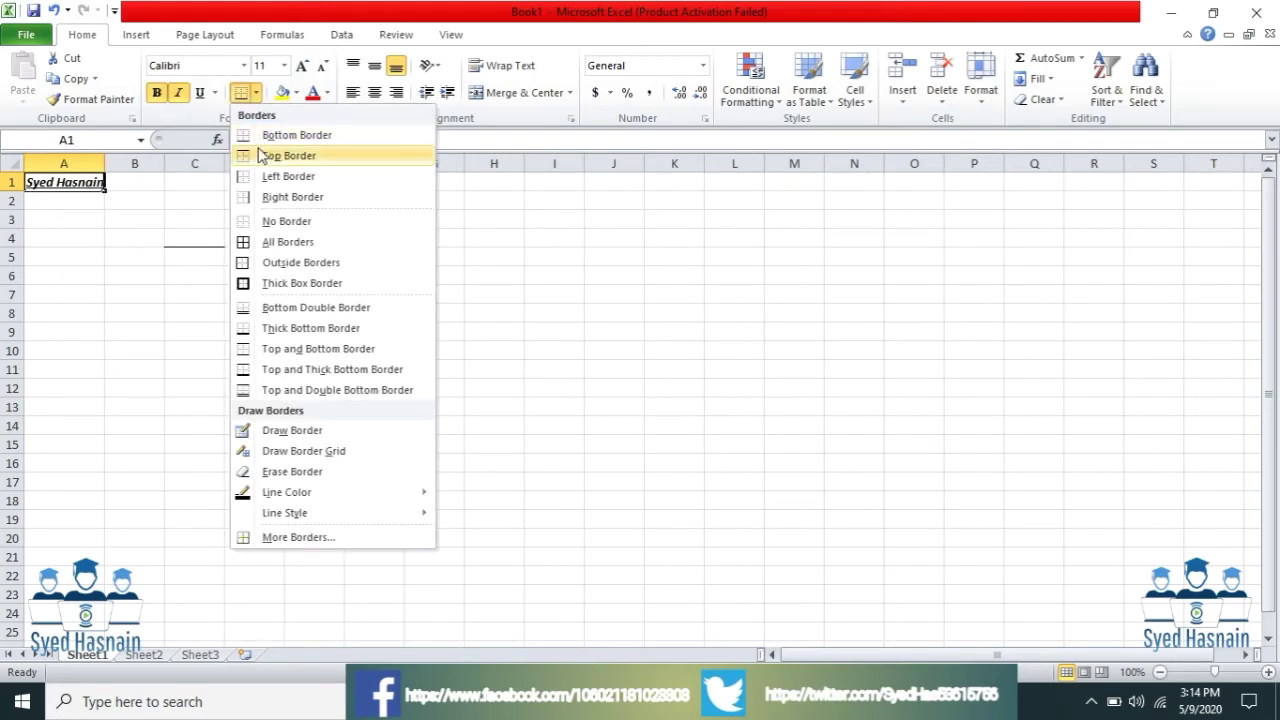
{"action": "left_click", "coordinate": [262, 156]}
{"action": "left_click", "coordinate": [256, 92]}
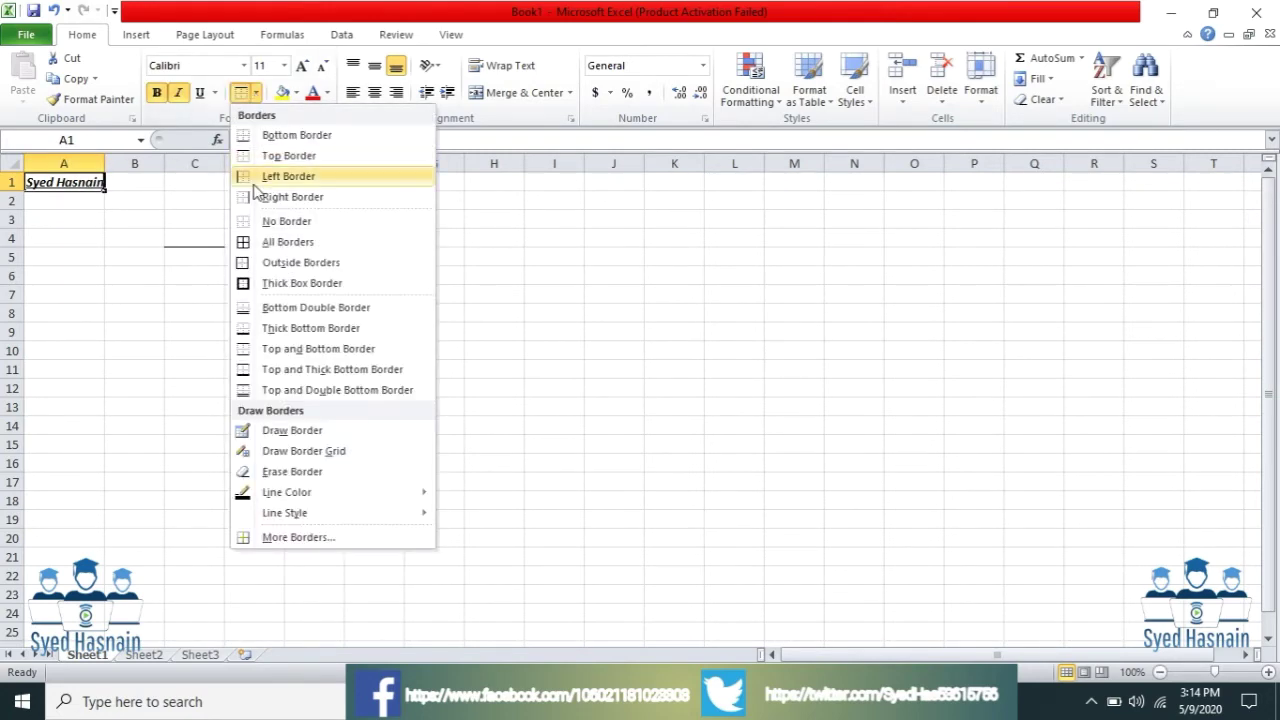
{"action": "left_click", "coordinate": [255, 180]}
{"action": "left_click", "coordinate": [256, 92]}
{"action": "left_click", "coordinate": [265, 194]}
Apply All Borders to cell A1.
{"action": "left_click", "coordinate": [93, 254]}
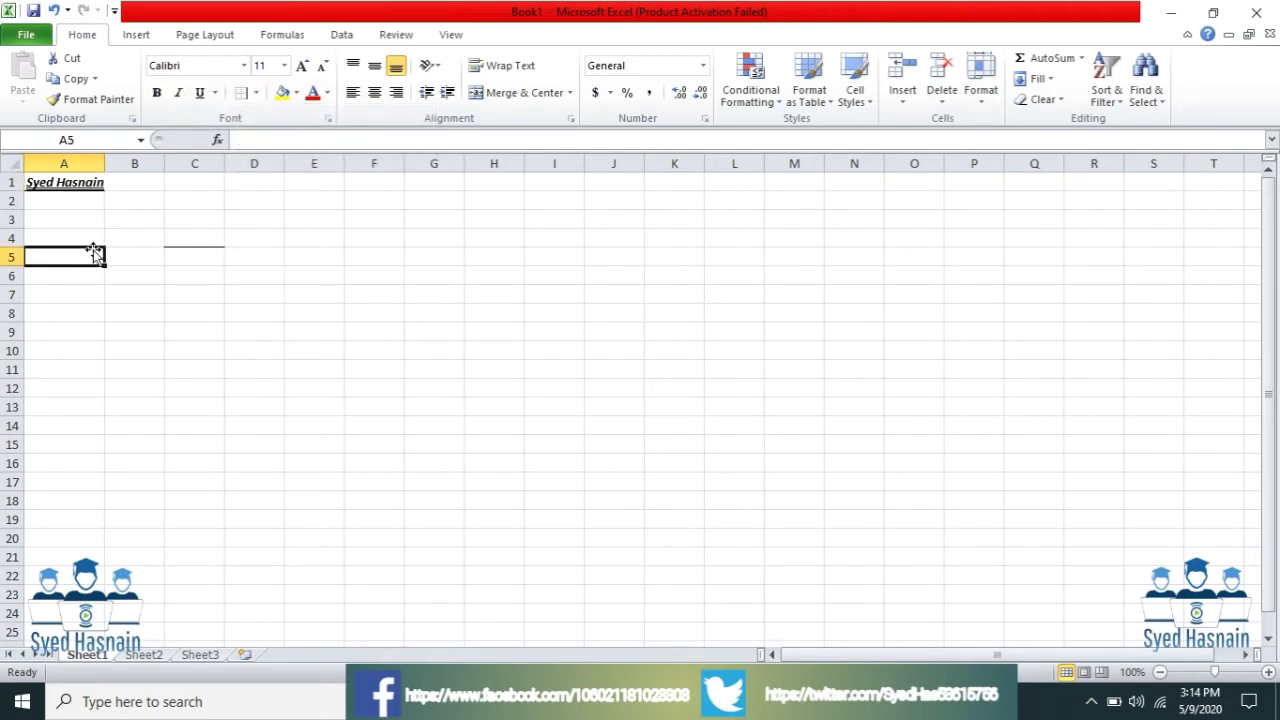
{"action": "left_click", "coordinate": [75, 185]}
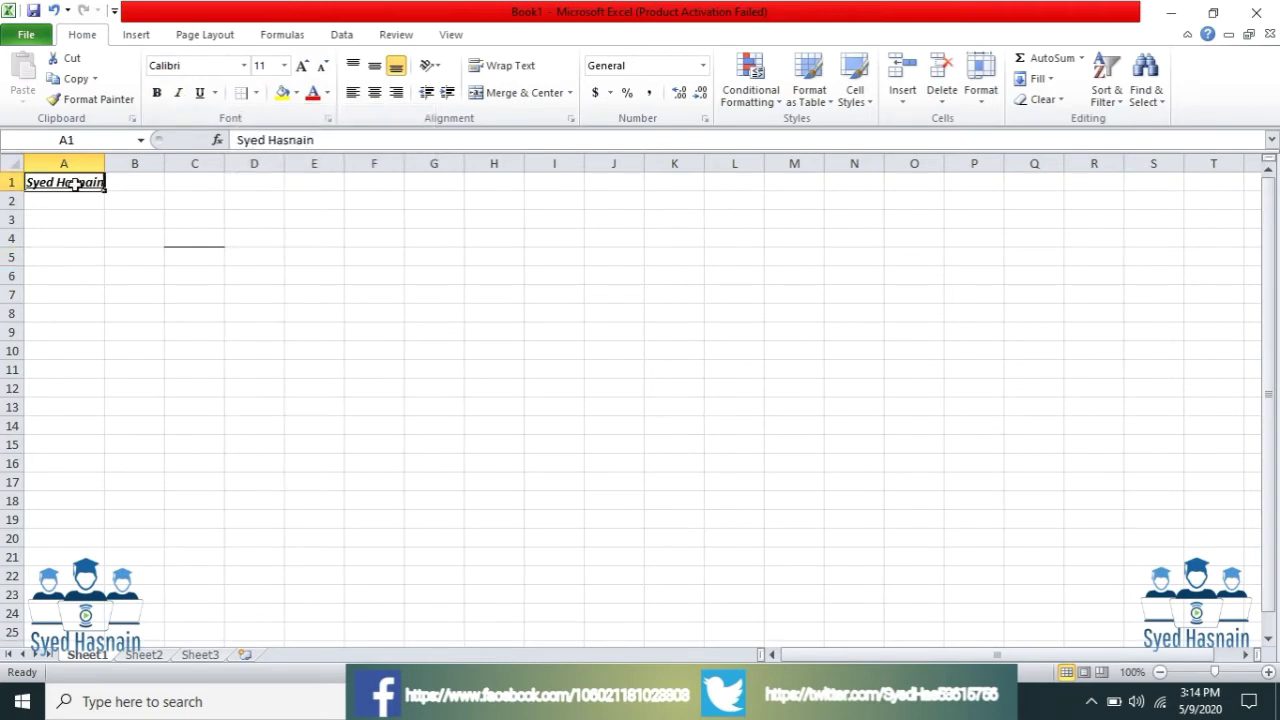
{"action": "left_click", "coordinate": [258, 92]}
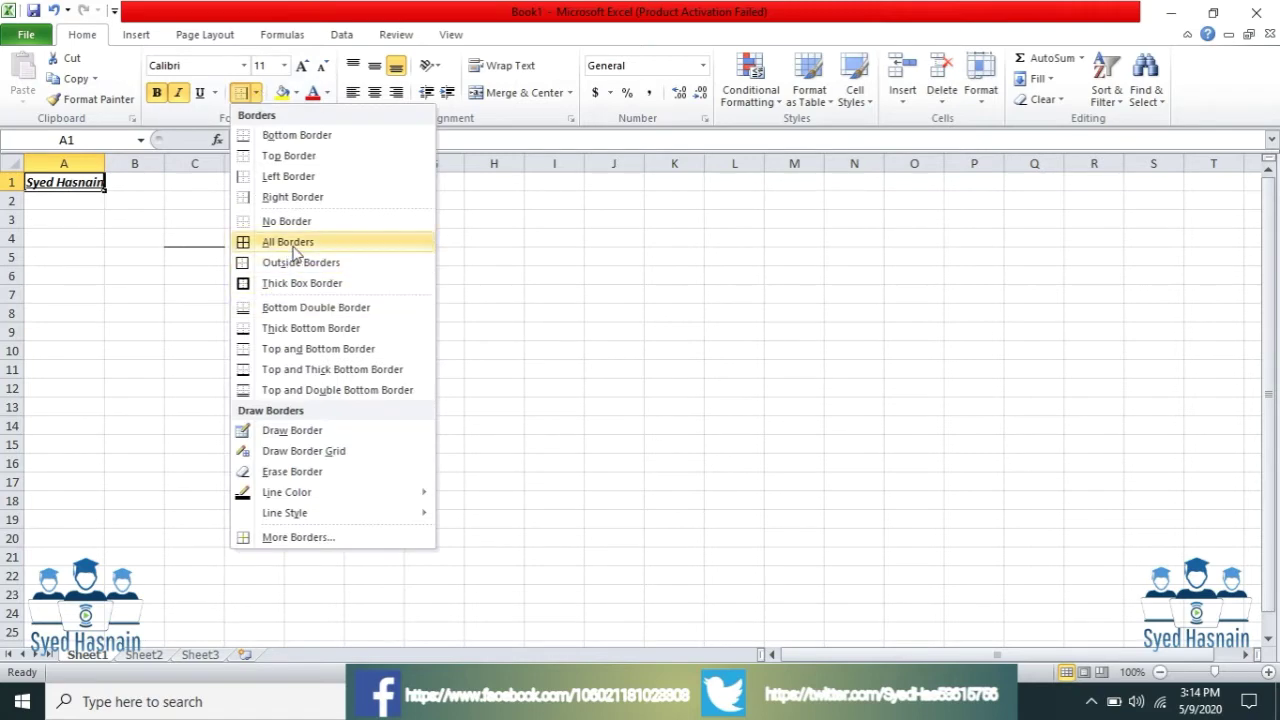
{"action": "left_click", "coordinate": [289, 242]}
{"action": "left_click", "coordinate": [191, 274]}
Test the current border on B8, E10, G8 and I7, then undo them.
{"action": "left_click", "coordinate": [92, 197]}
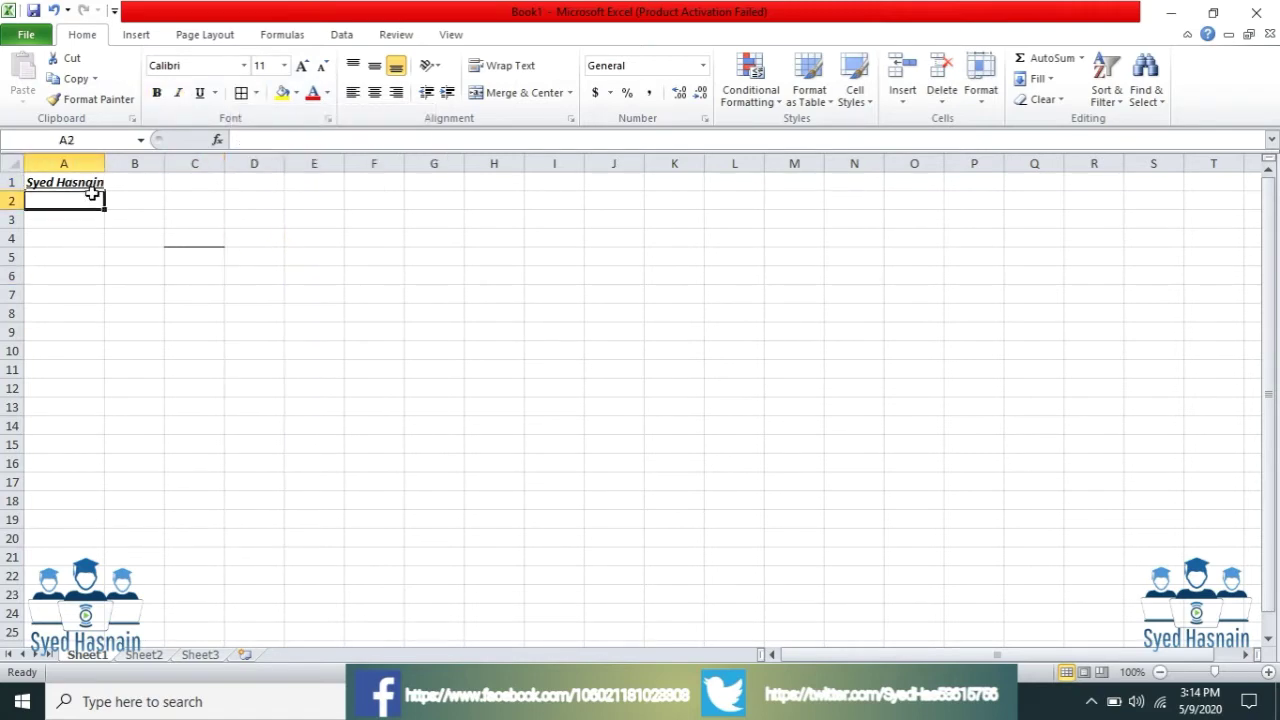
{"action": "left_click", "coordinate": [256, 92]}
{"action": "left_click", "coordinate": [191, 274]}
{"action": "left_click", "coordinate": [157, 313]}
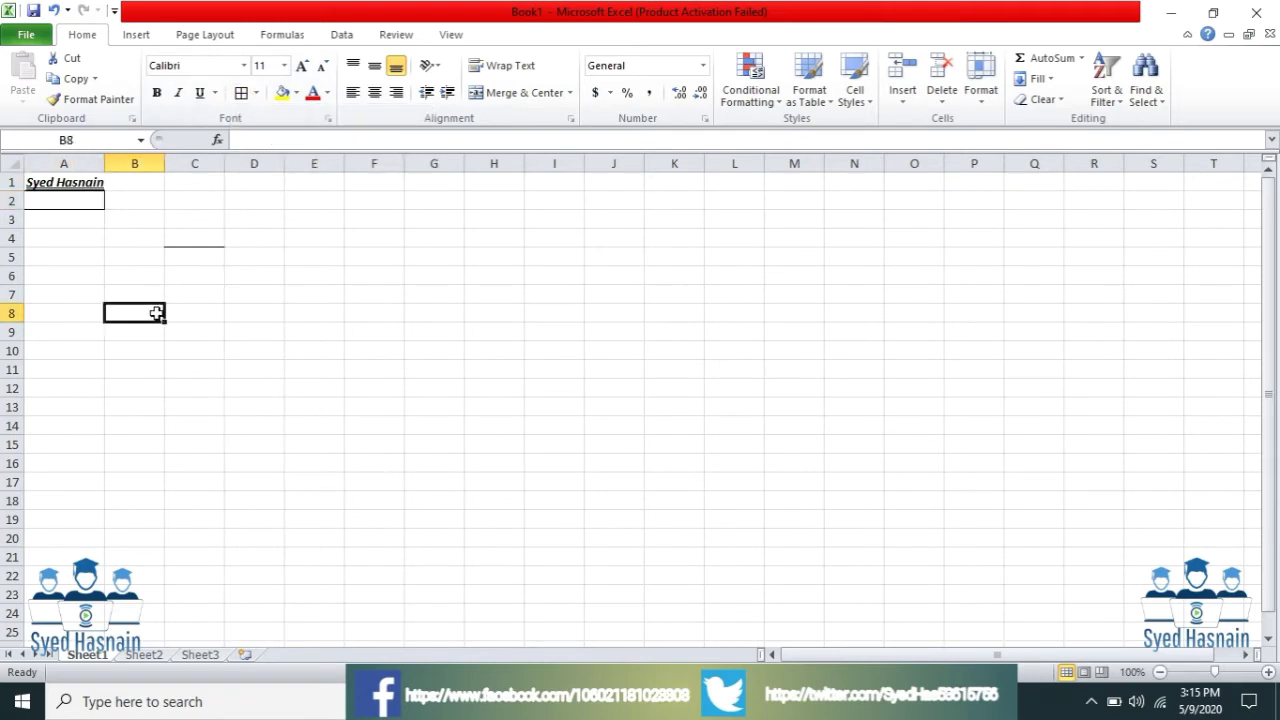
{"action": "left_click", "coordinate": [241, 92]}
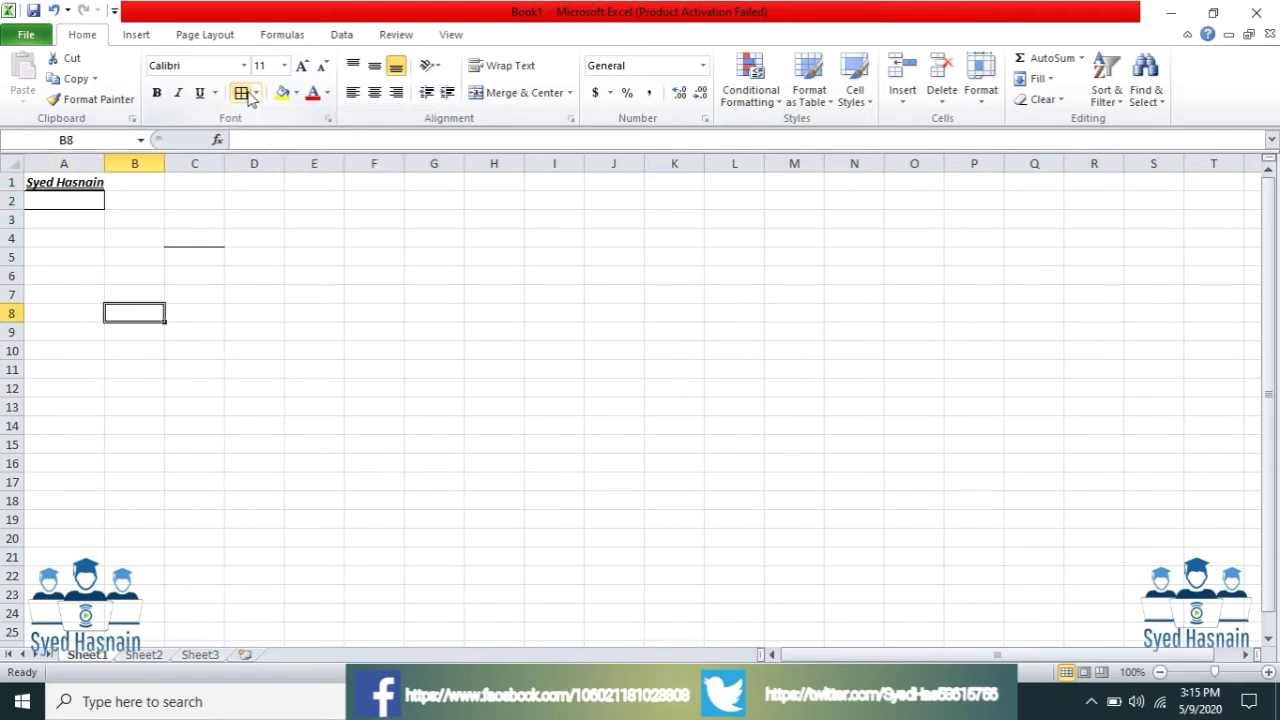
{"action": "left_click", "coordinate": [305, 352]}
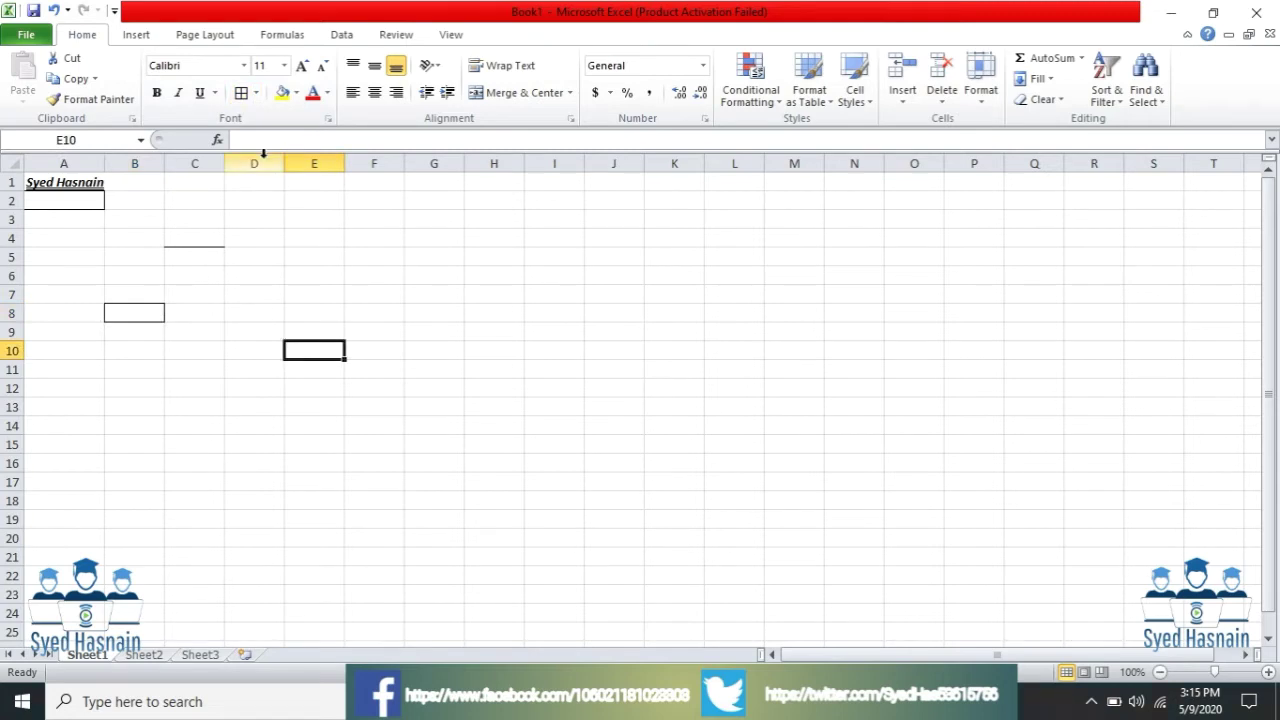
{"action": "left_click", "coordinate": [244, 93]}
{"action": "left_click", "coordinate": [452, 311]}
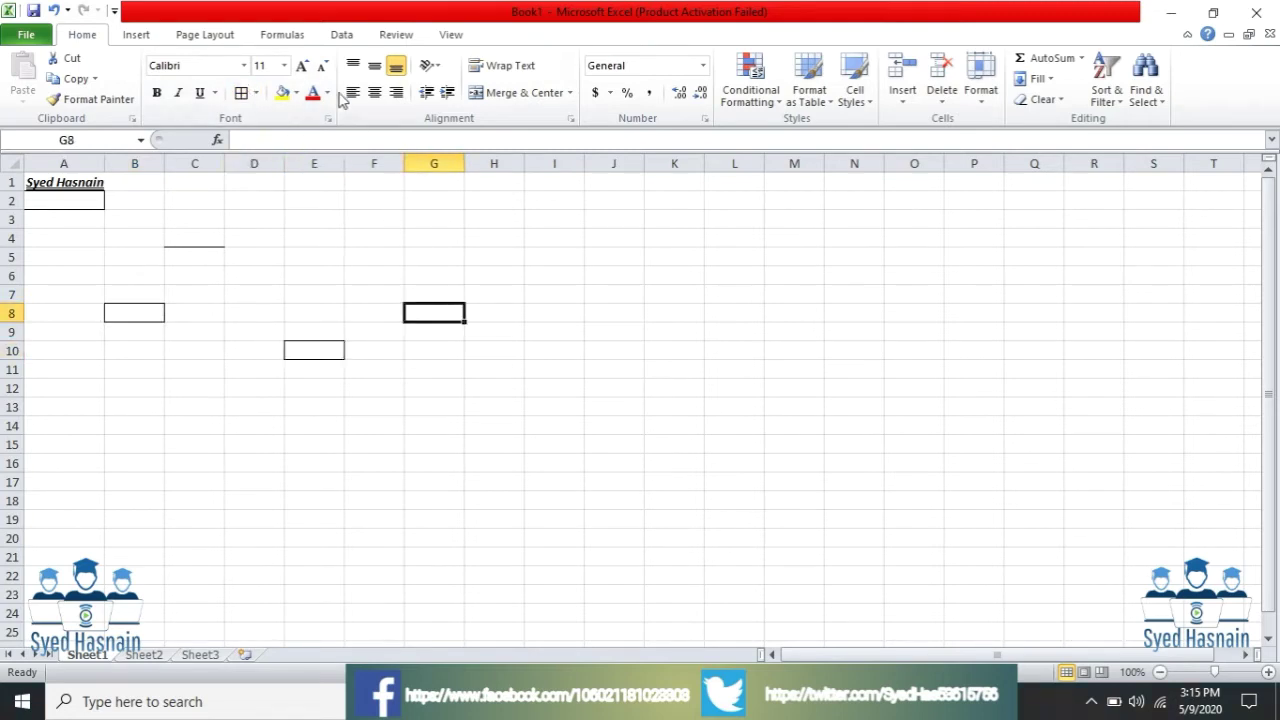
{"action": "left_click", "coordinate": [244, 93]}
{"action": "left_click", "coordinate": [539, 298]}
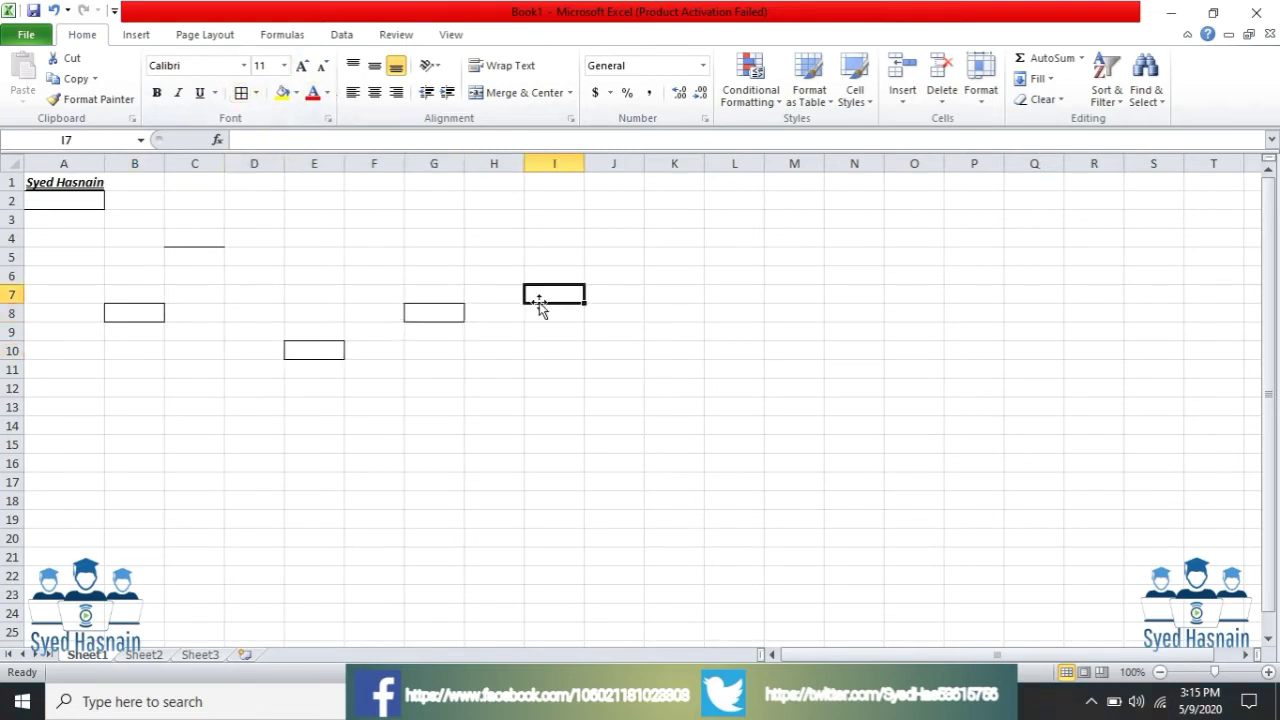
{"action": "left_click", "coordinate": [241, 93]}
{"action": "key", "text": "ctrl+z"}
{"action": "key", "text": "ctrl+z"}
{"action": "key", "text": "ctrl+z"}
{"action": "key", "text": "ctrl+z"}
{"action": "key", "text": "ctrl+z"}
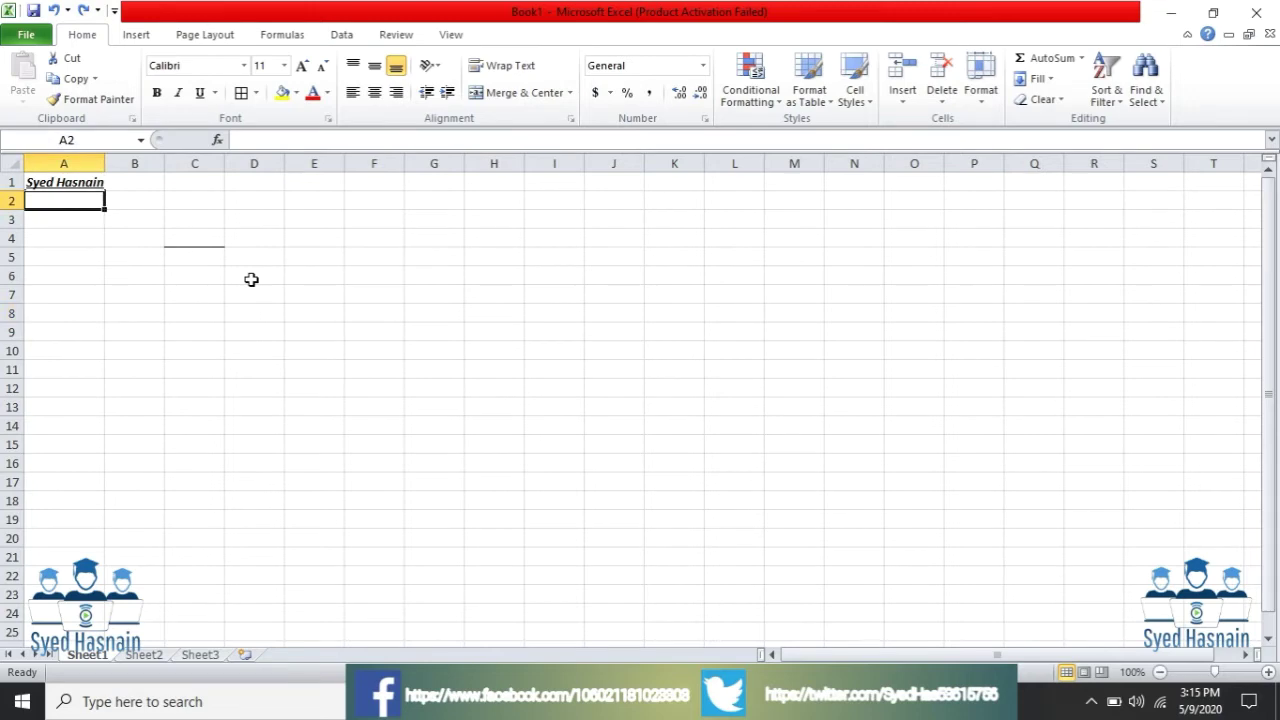
{"action": "key", "text": "ctrl+z"}
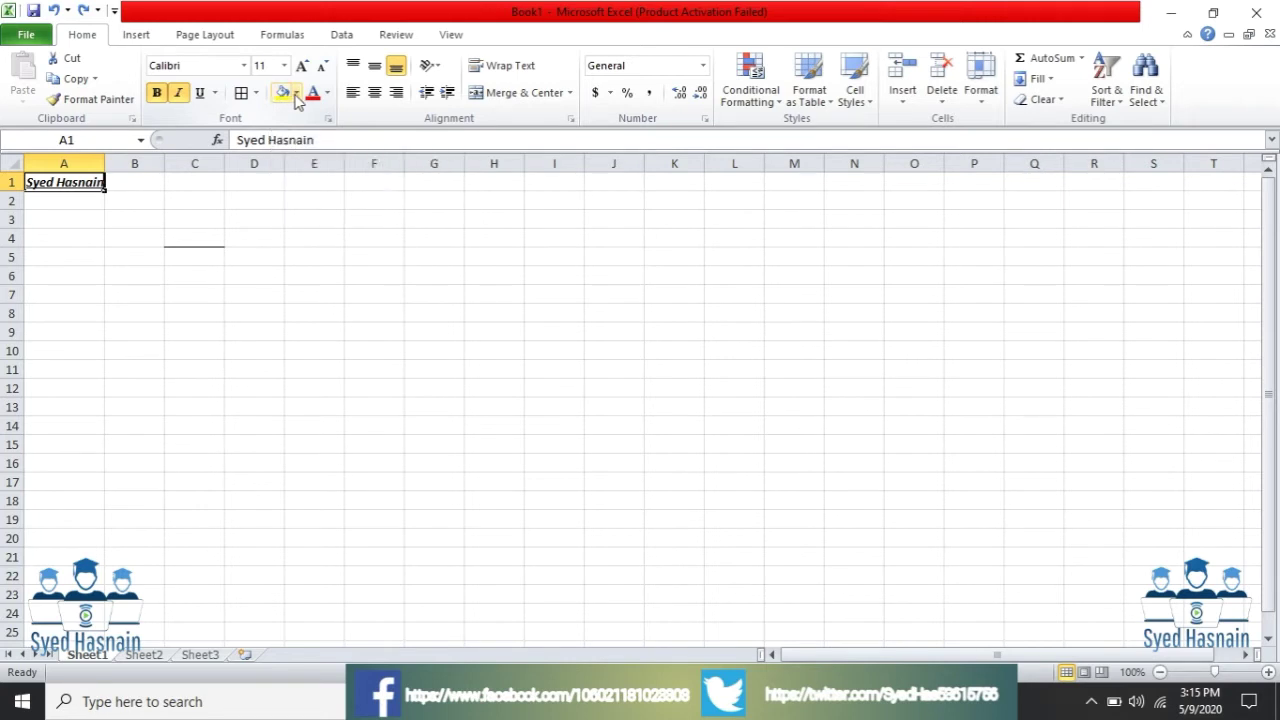
Fill A1 with a custom light cyan from More Colors (RGB 0, 204, 255).
{"action": "left_click", "coordinate": [296, 93]}
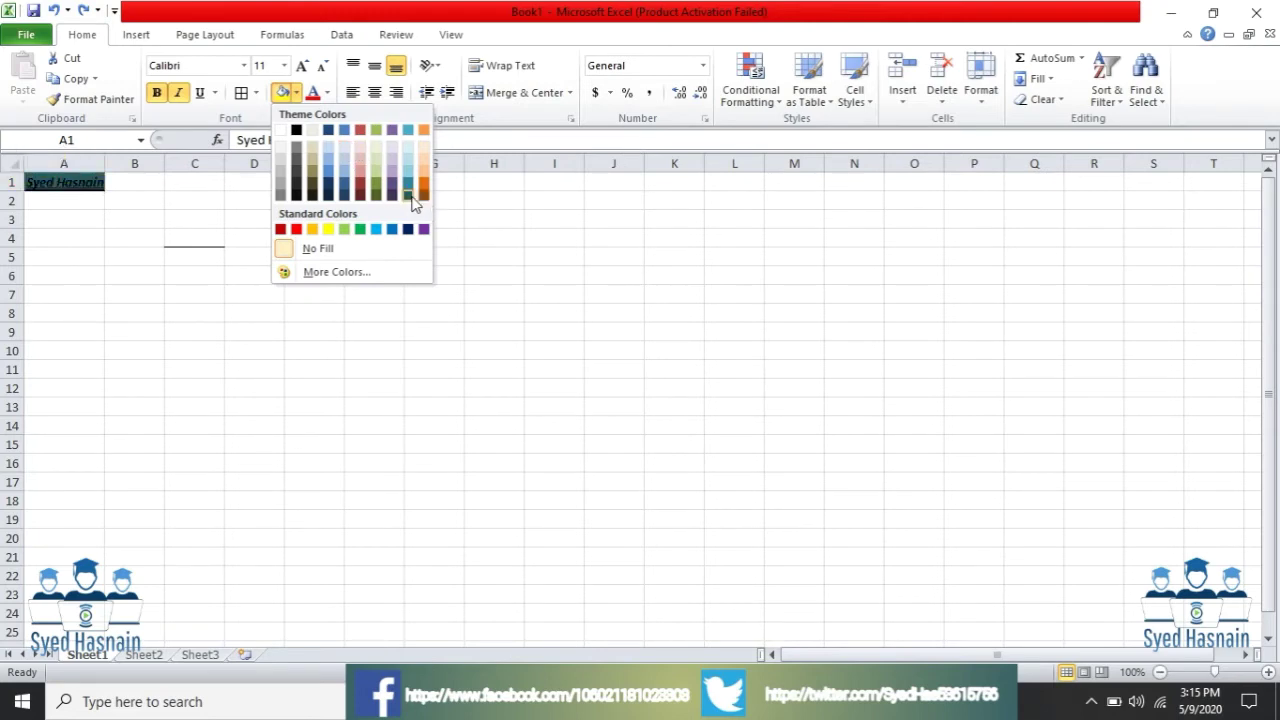
{"action": "left_click", "coordinate": [348, 275]}
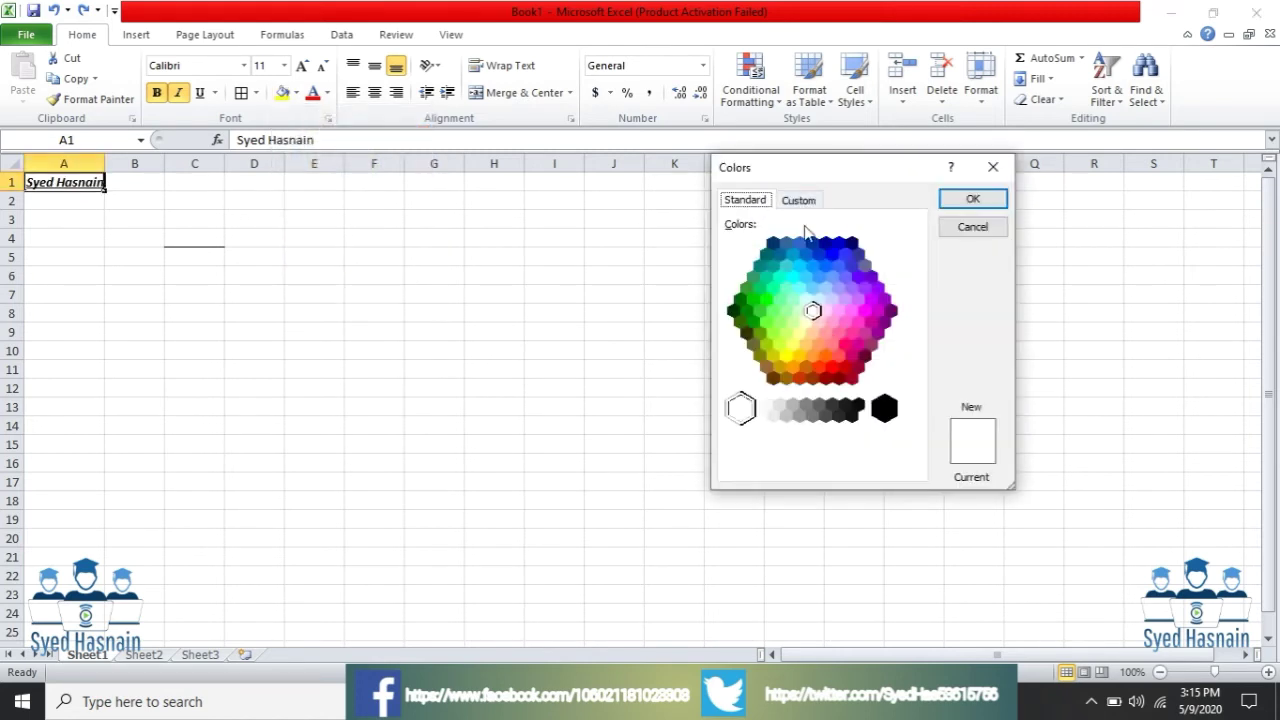
{"action": "left_click", "coordinate": [798, 266]}
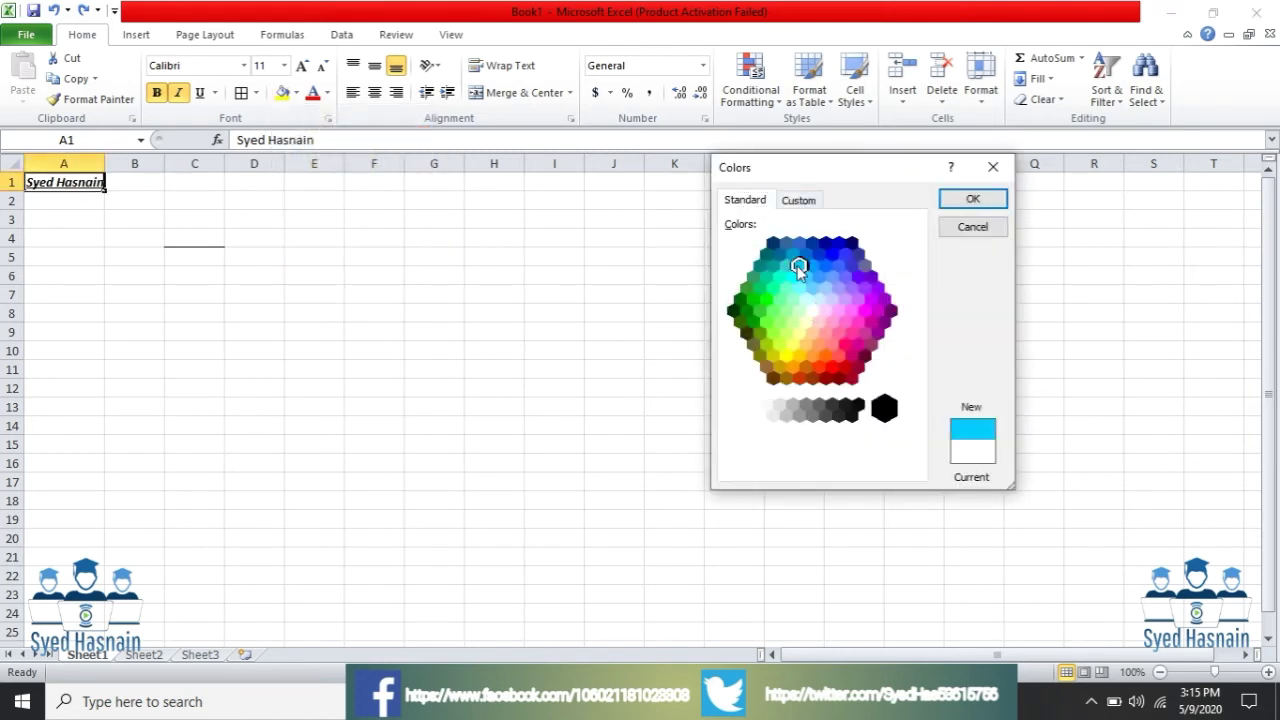
{"action": "left_click", "coordinate": [800, 203]}
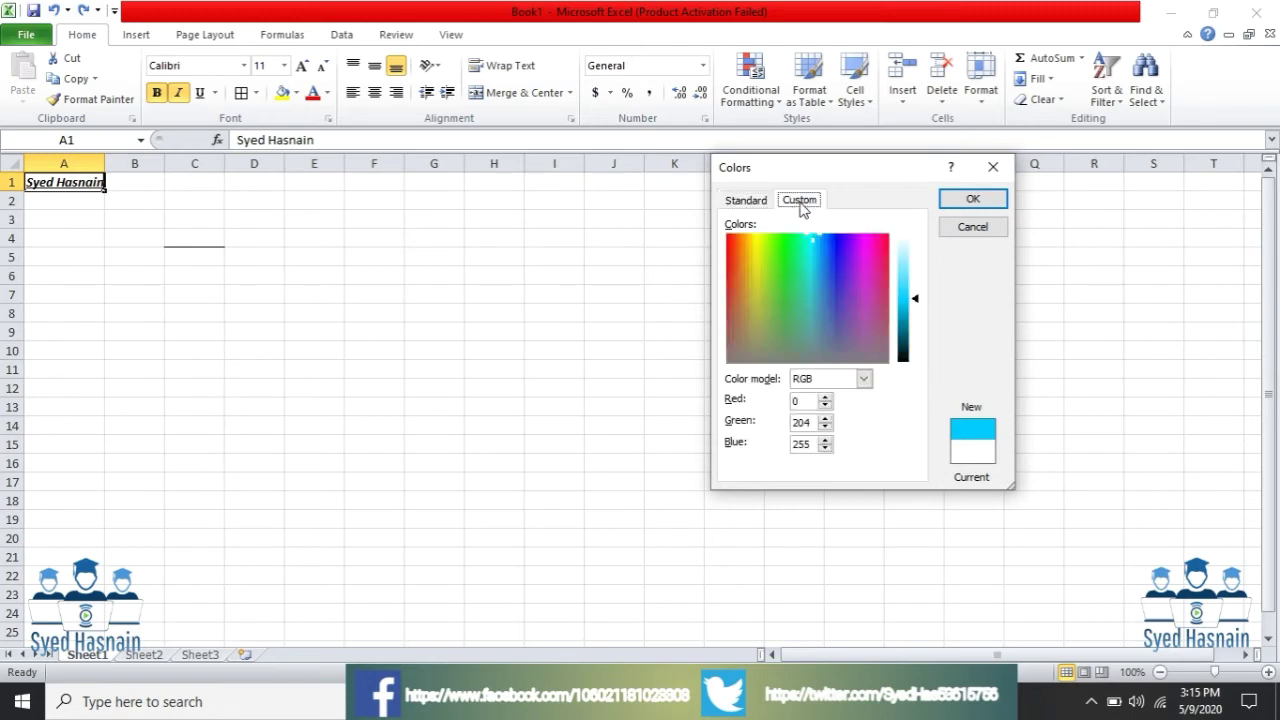
{"action": "left_click", "coordinate": [1001, 196]}
{"action": "left_click", "coordinate": [454, 262]}
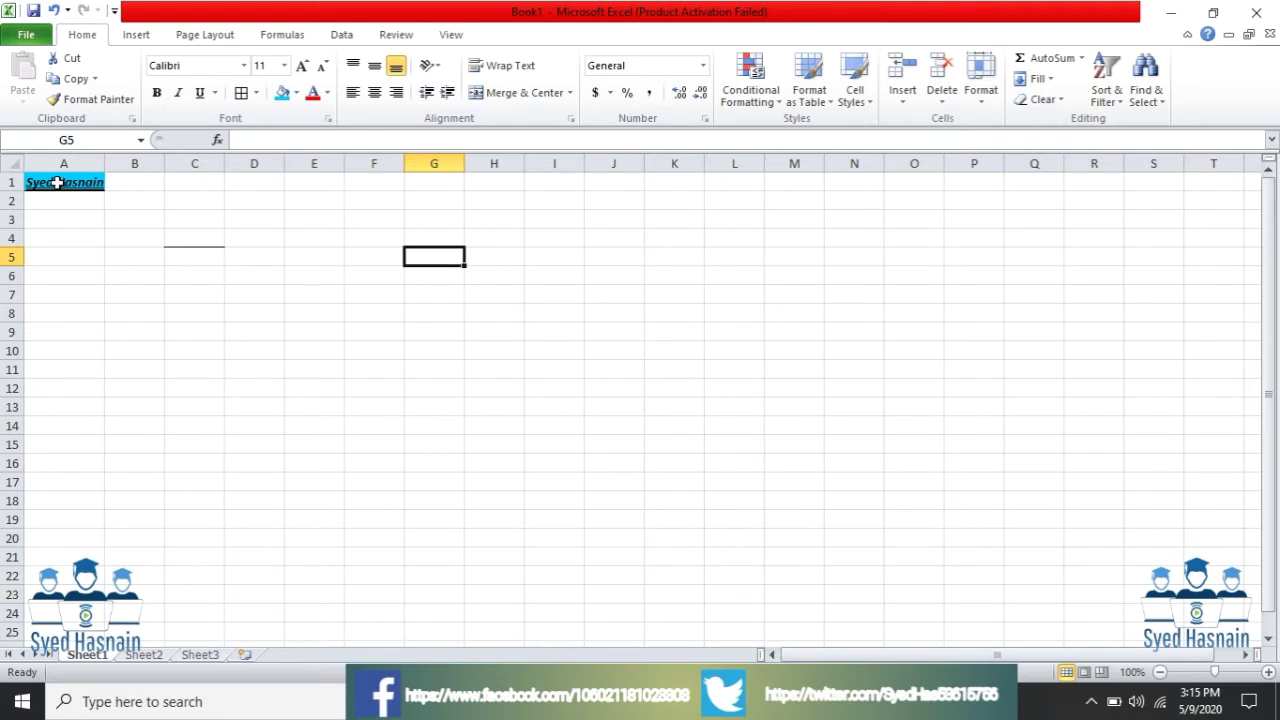
Change the font colour of the name in A1 to White.
{"action": "left_click", "coordinate": [58, 183]}
{"action": "left_click", "coordinate": [254, 239]}
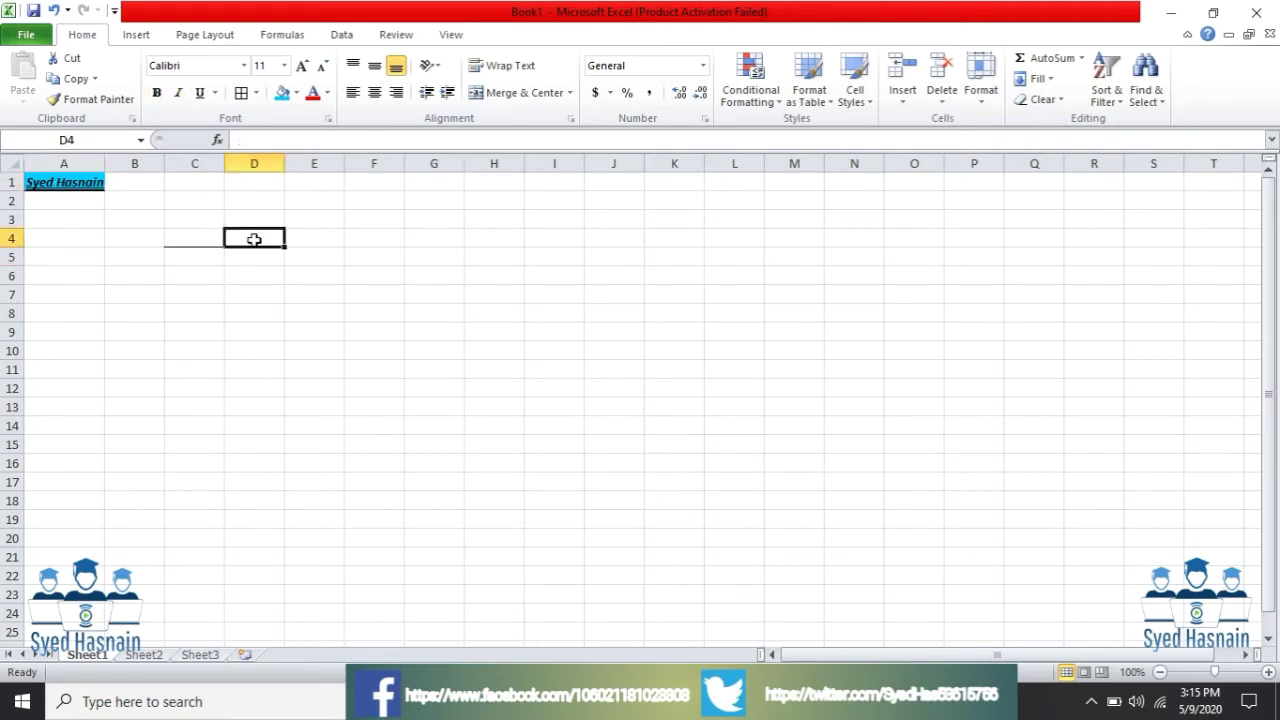
{"action": "left_click", "coordinate": [328, 93]}
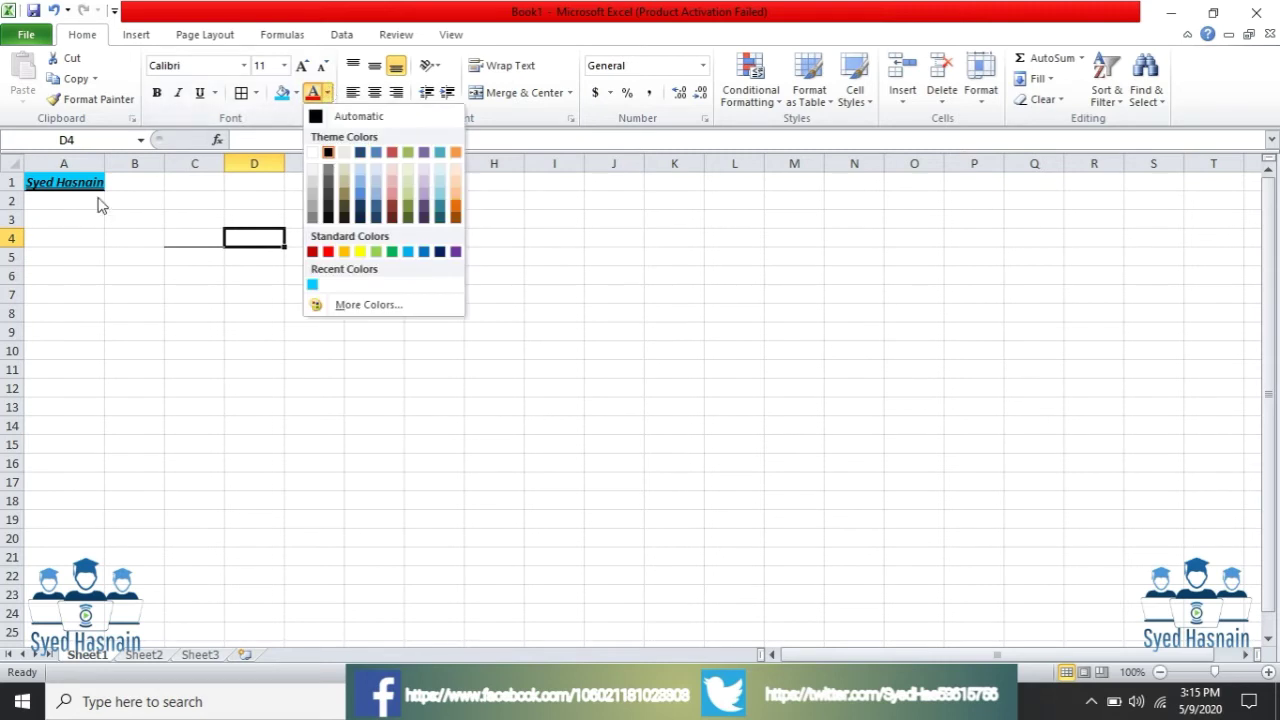
{"action": "left_click", "coordinate": [91, 187]}
{"action": "left_click", "coordinate": [91, 185]}
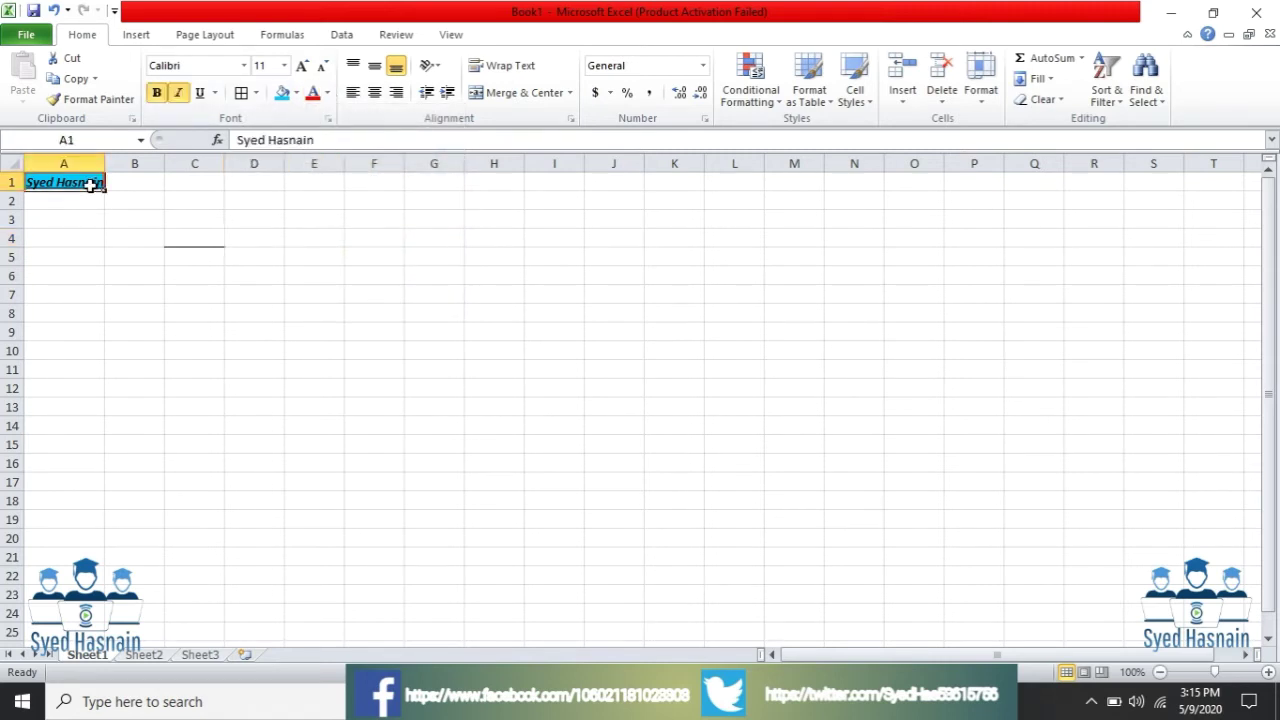
{"action": "left_click", "coordinate": [328, 93]}
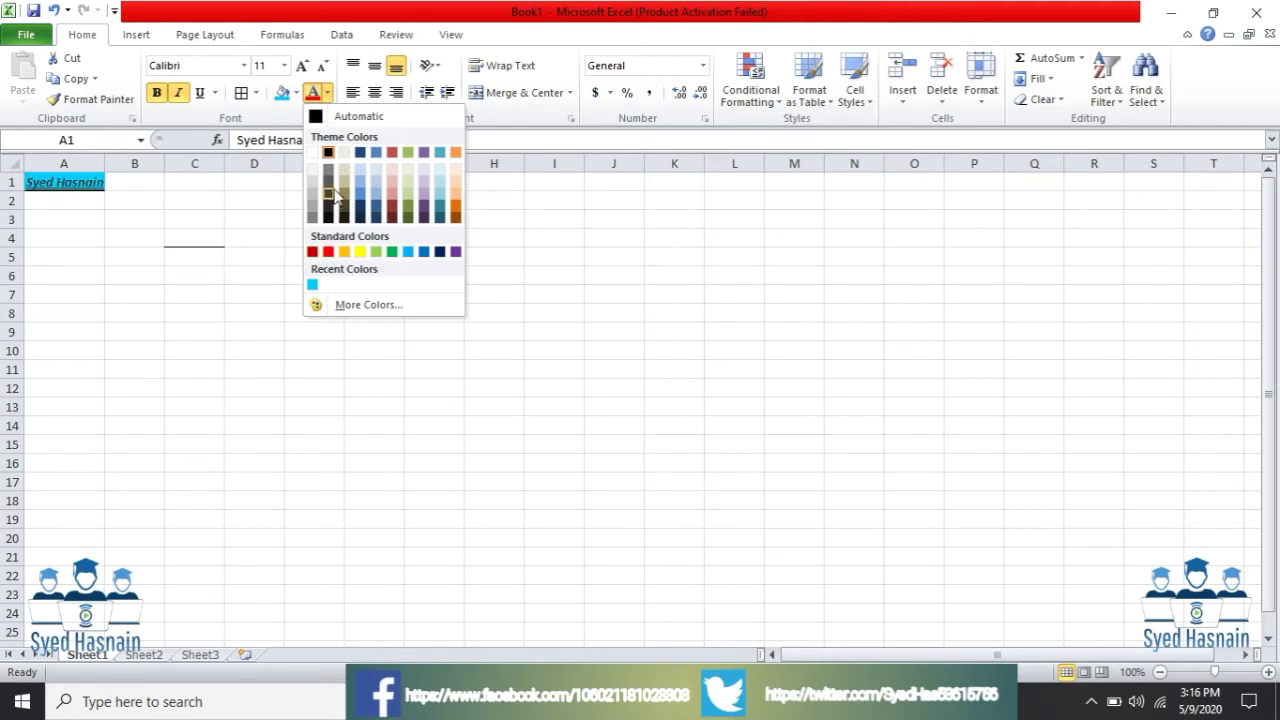
{"action": "left_click", "coordinate": [313, 153]}
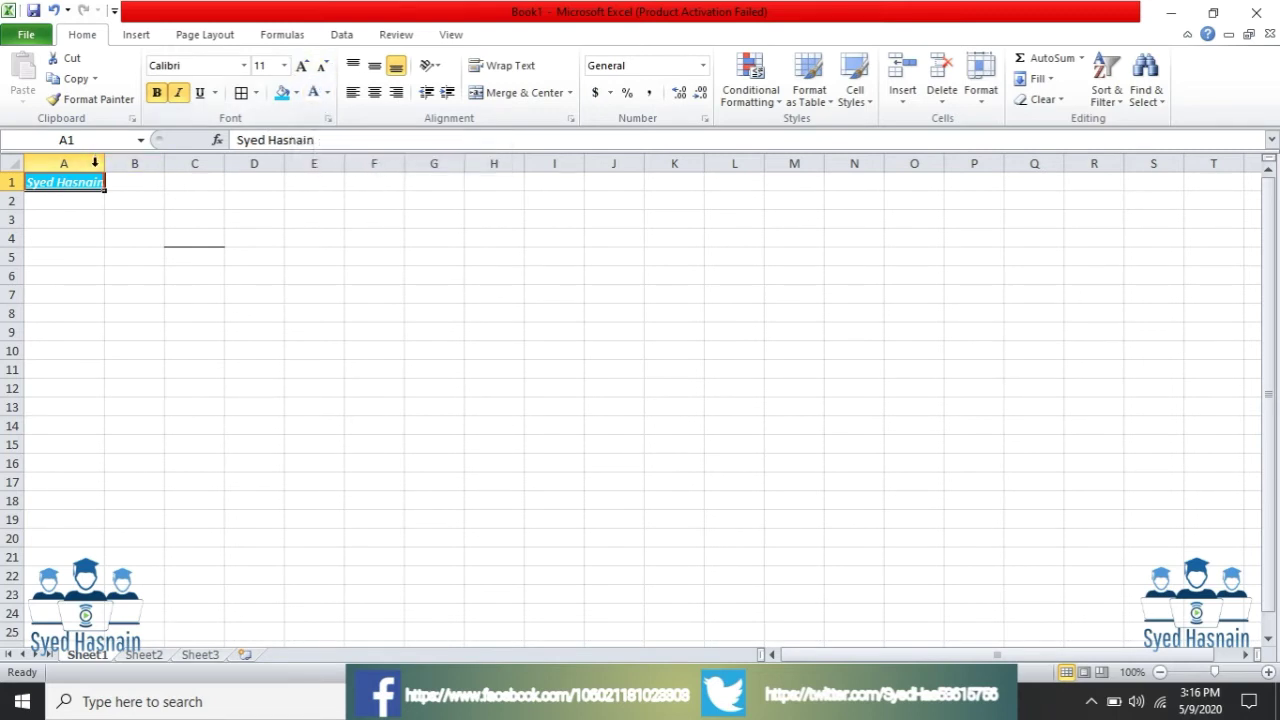
Step A1's font size up to 16 then back down to 12 point.
{"action": "left_click", "coordinate": [301, 66]}
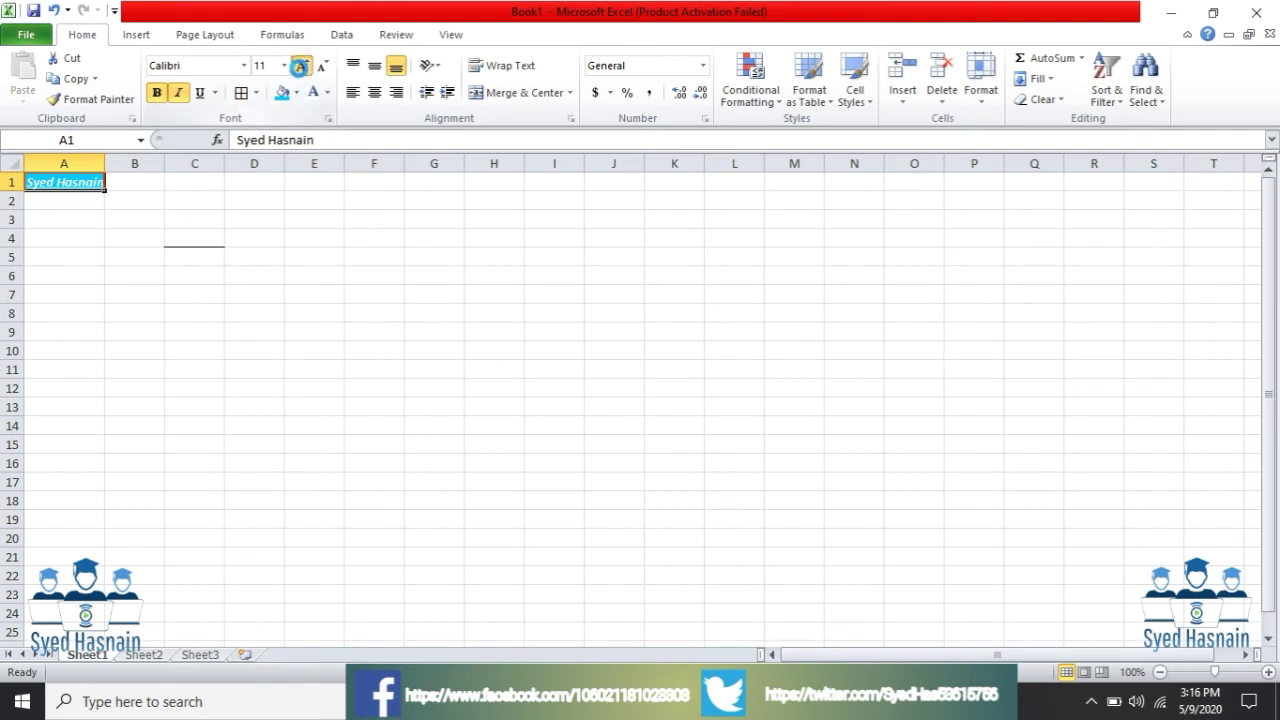
{"action": "left_click", "coordinate": [301, 66]}
{"action": "left_click", "coordinate": [302, 67]}
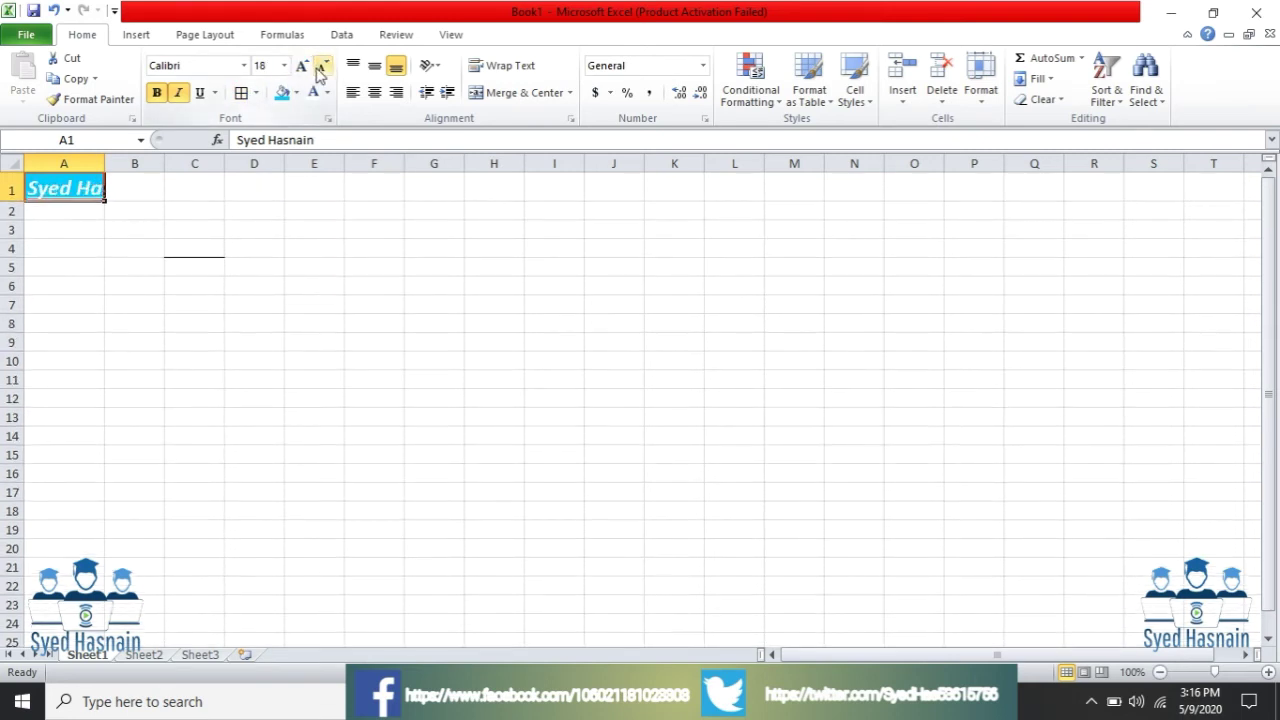
{"action": "left_click", "coordinate": [322, 66]}
{"action": "left_click", "coordinate": [322, 68]}
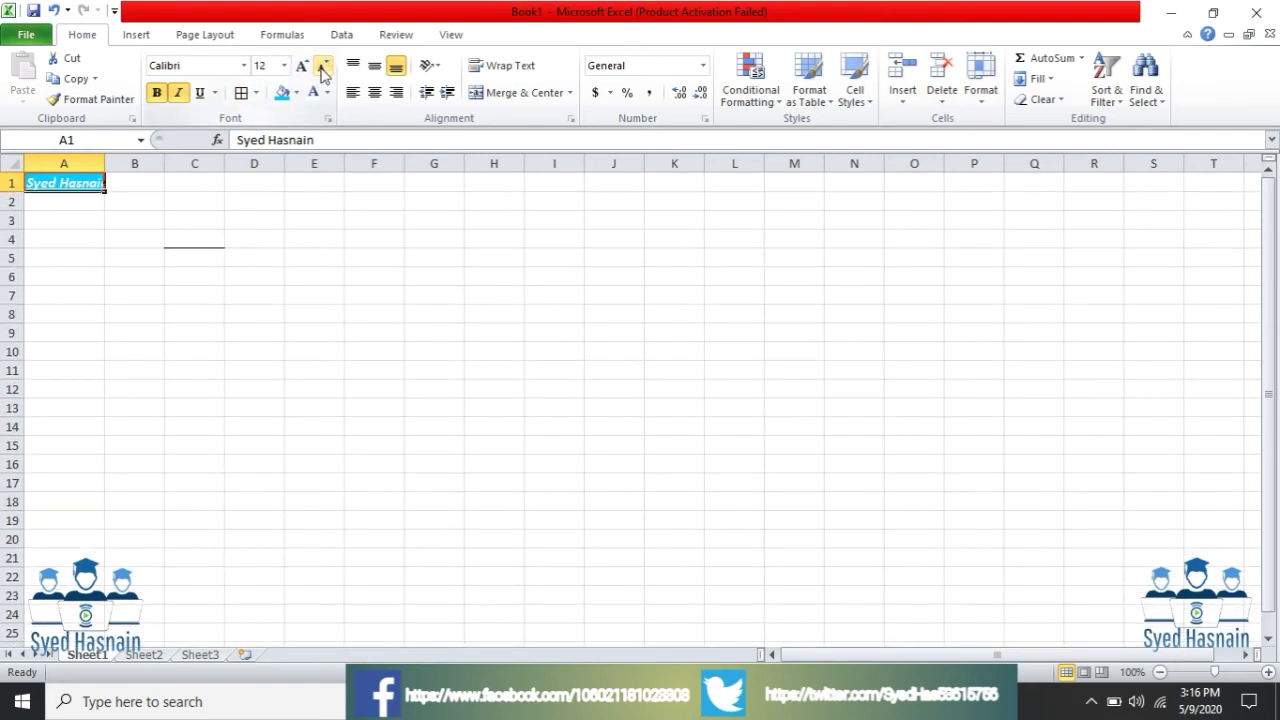
{"action": "left_click", "coordinate": [284, 66]}
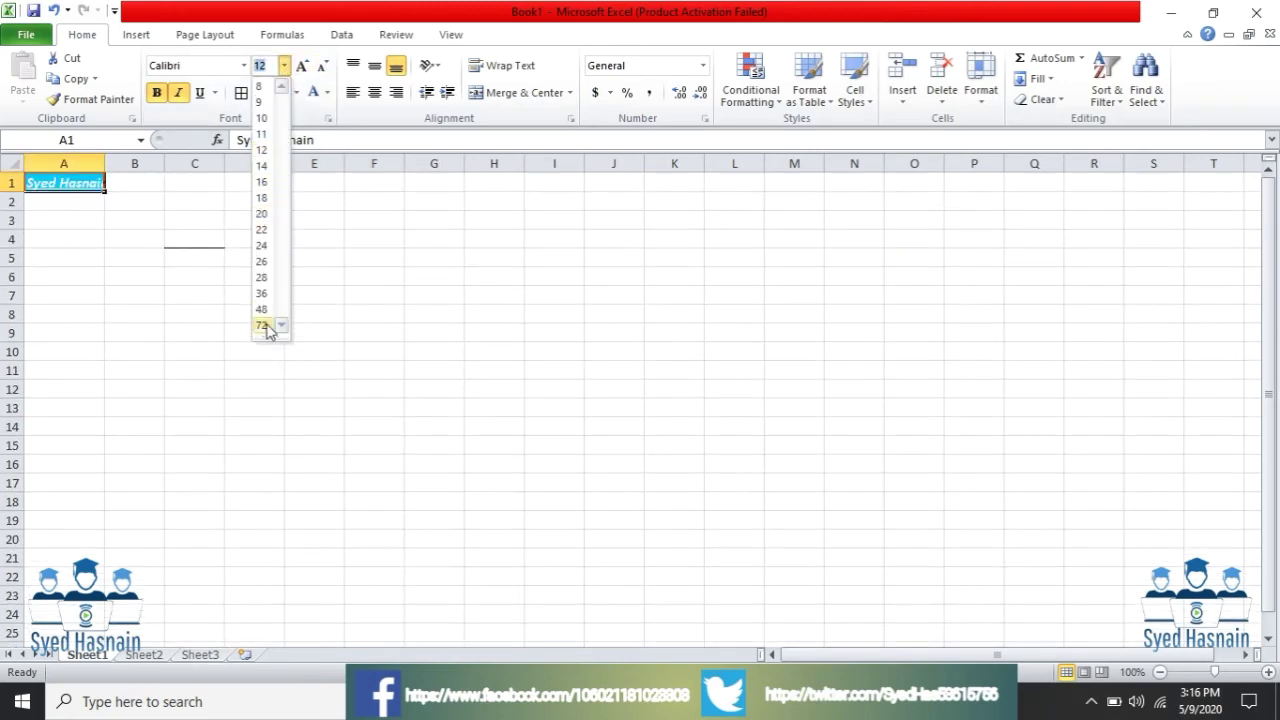
{"action": "left_click", "coordinate": [245, 66]}
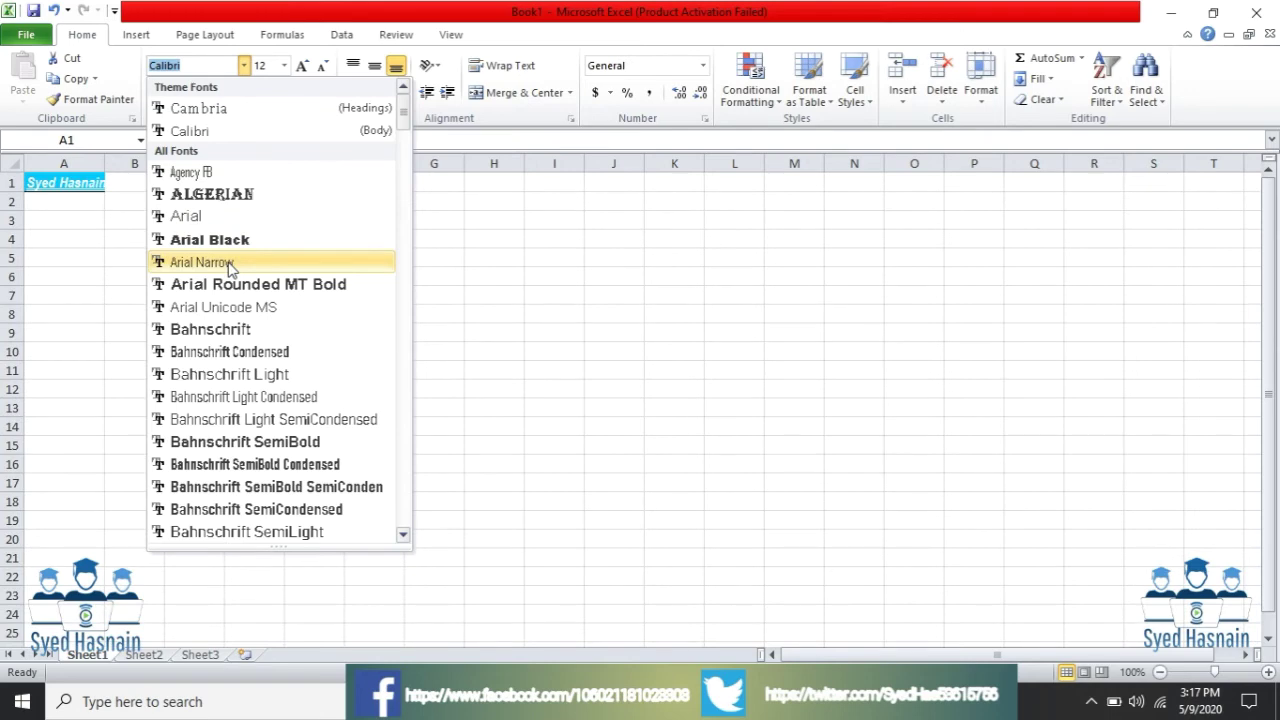
Switch the name in A1 to Arial Narrow and widen column A to fit.
{"action": "left_click", "coordinate": [229, 264]}
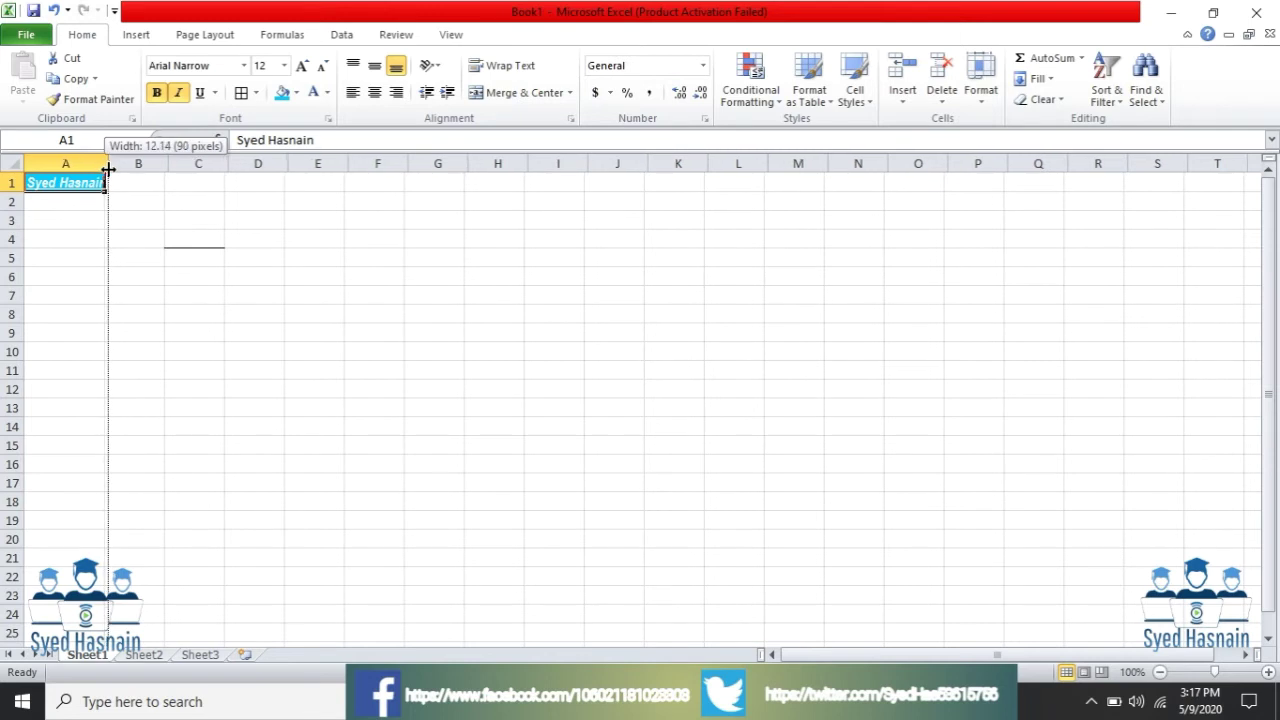
{"action": "left_click_drag", "start_coordinate": [104, 168], "coordinate": [114, 168]}
{"action": "left_click", "coordinate": [71, 312]}
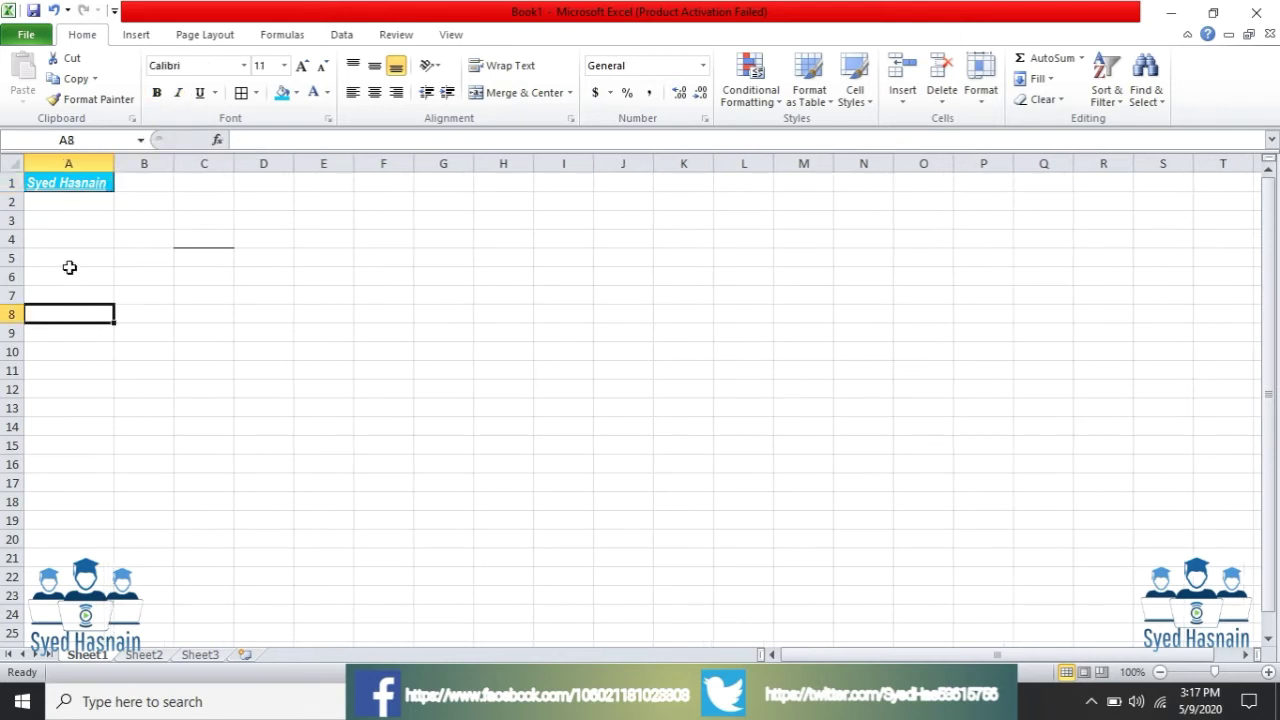
{"action": "left_click", "coordinate": [93, 186]}
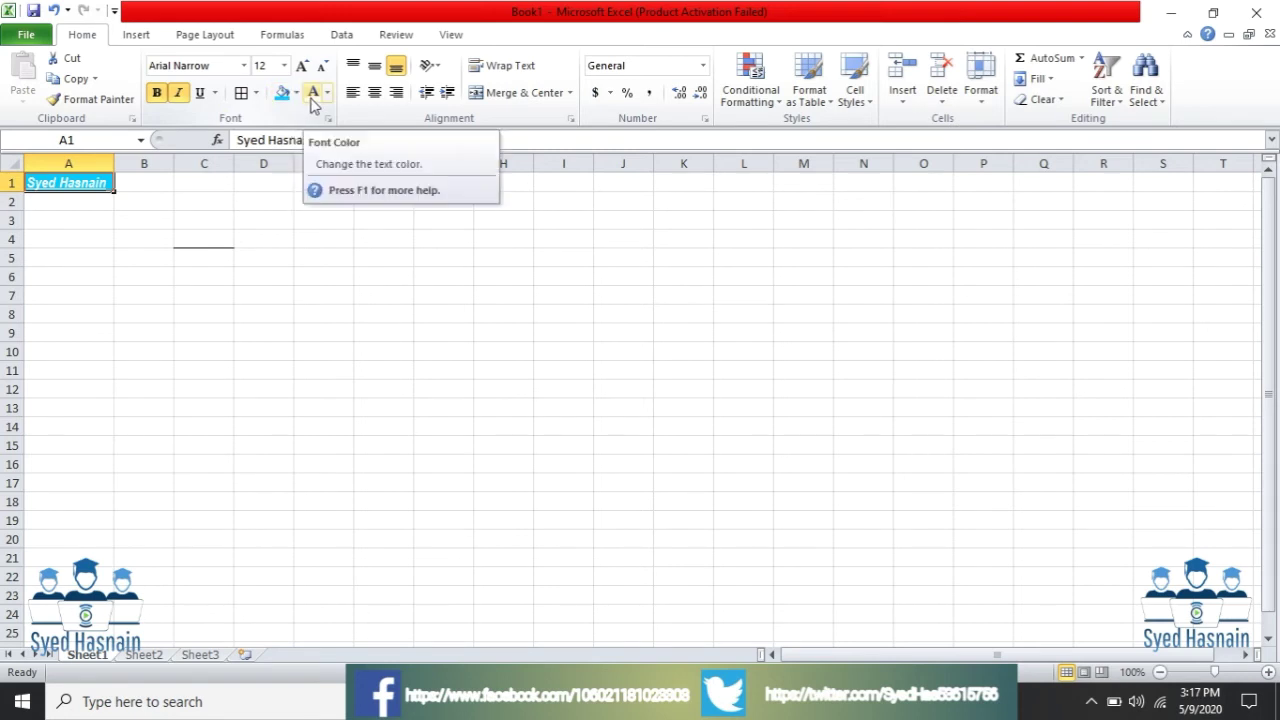
Try Middle, Top and Center alignment on A1, then make row 1 taller.
{"action": "left_click", "coordinate": [314, 93]}
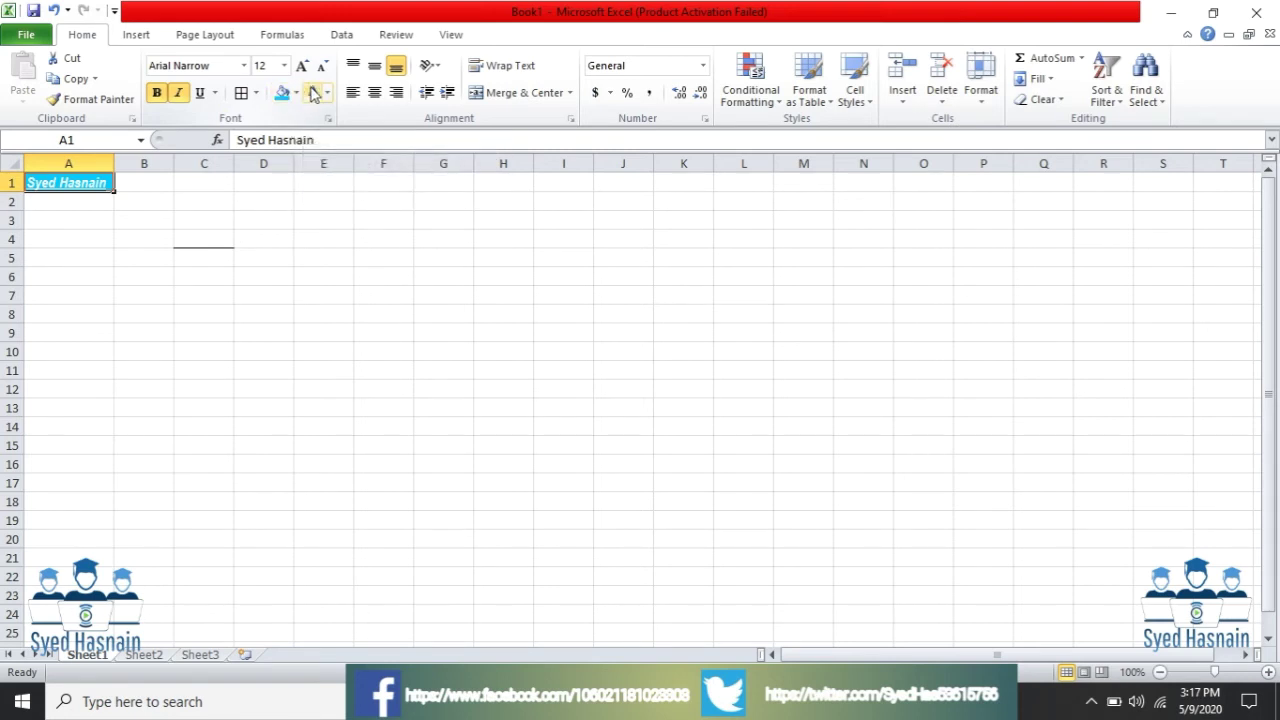
{"action": "left_click", "coordinate": [376, 67]}
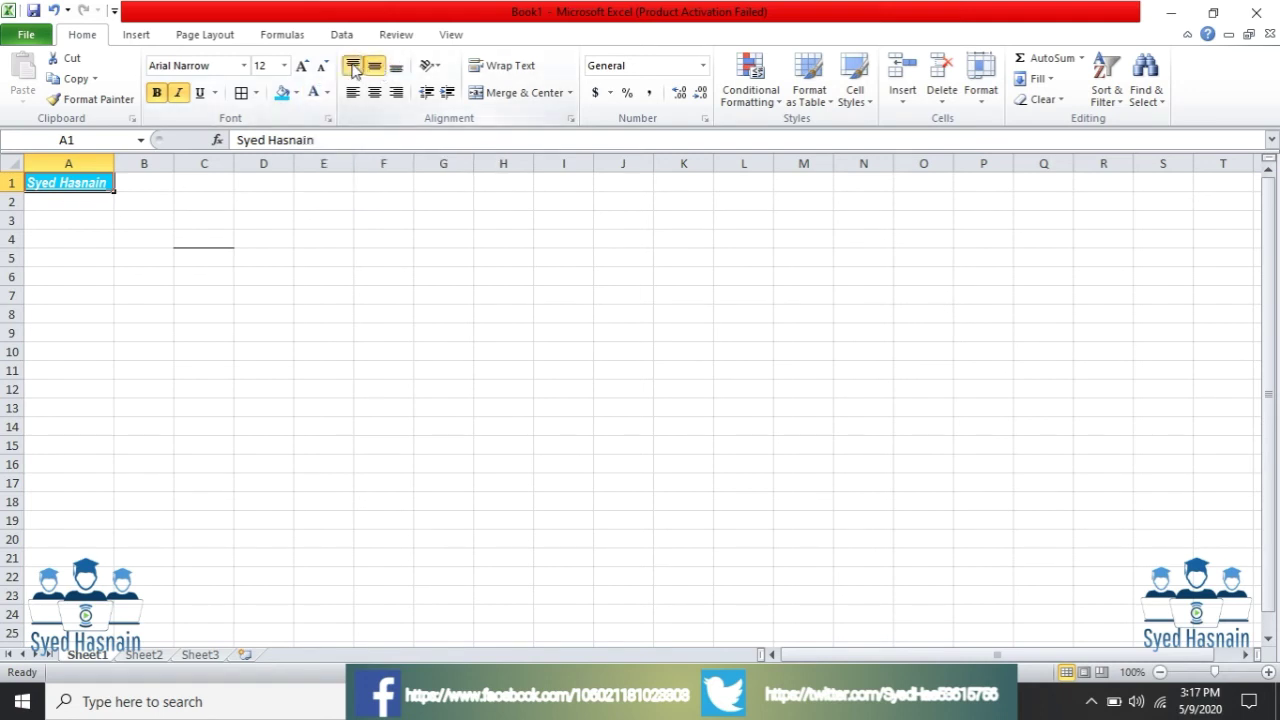
{"action": "left_click", "coordinate": [352, 65]}
{"action": "left_click", "coordinate": [374, 92]}
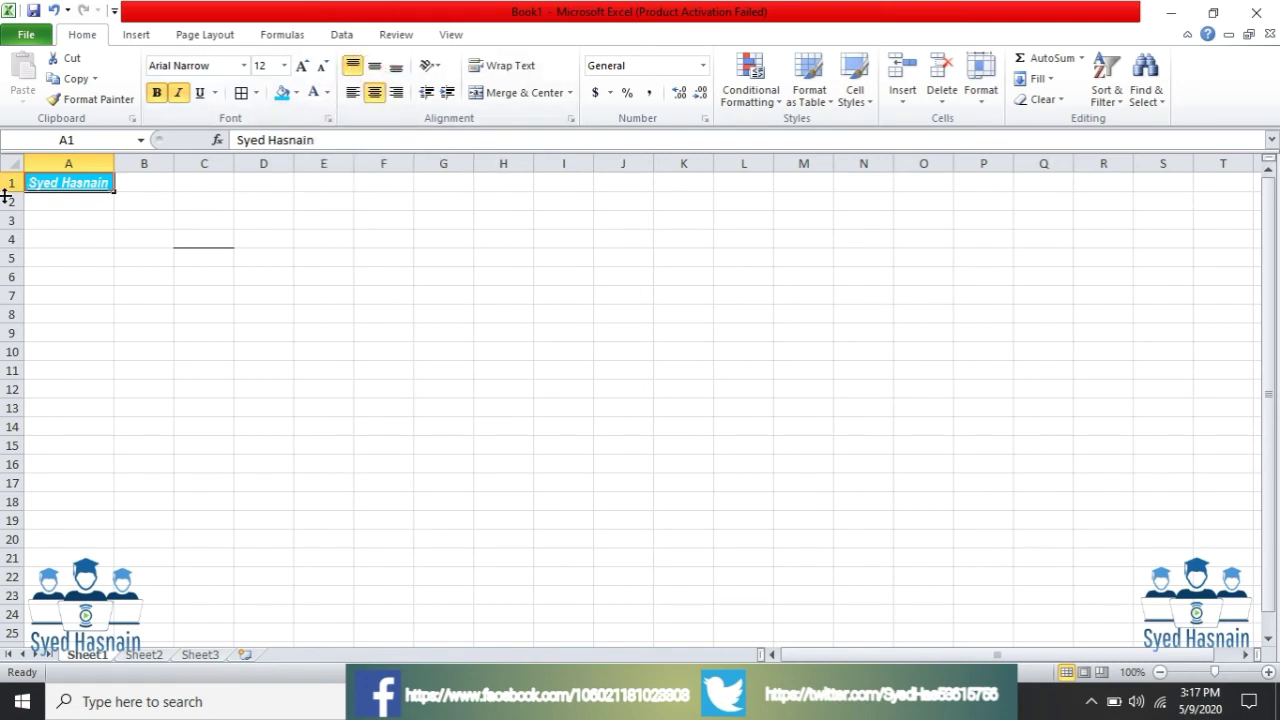
{"action": "left_click_drag", "start_coordinate": [7, 189], "coordinate": [17, 214]}
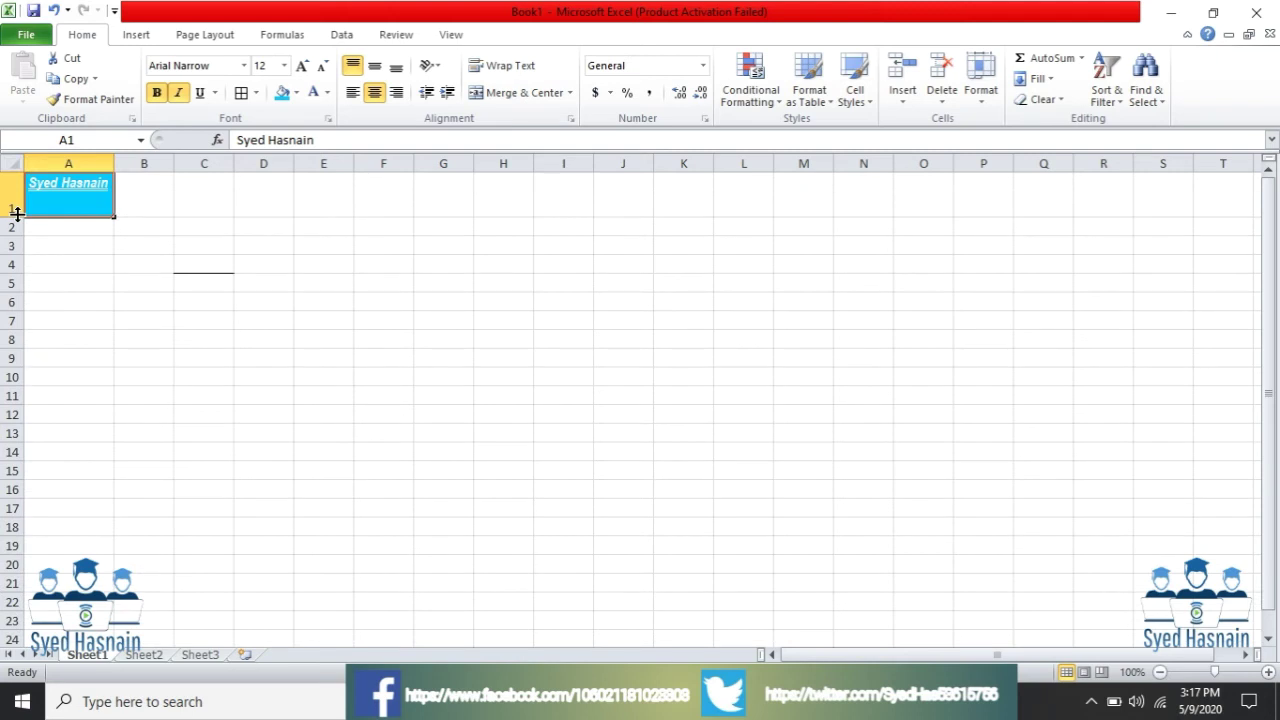
Cycle A1 through left, center and right horizontal alignment.
{"action": "left_click", "coordinate": [372, 92]}
{"action": "left_click", "coordinate": [352, 93]}
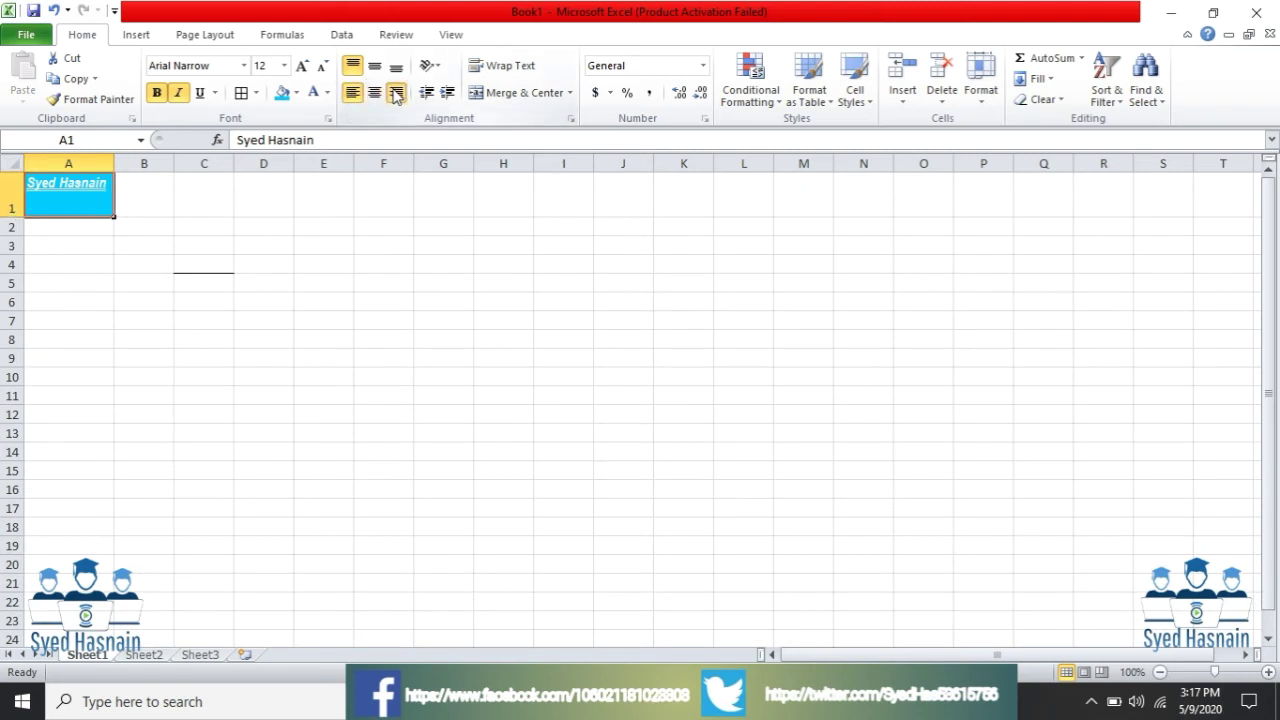
{"action": "left_click", "coordinate": [395, 93]}
{"action": "left_click", "coordinate": [372, 92]}
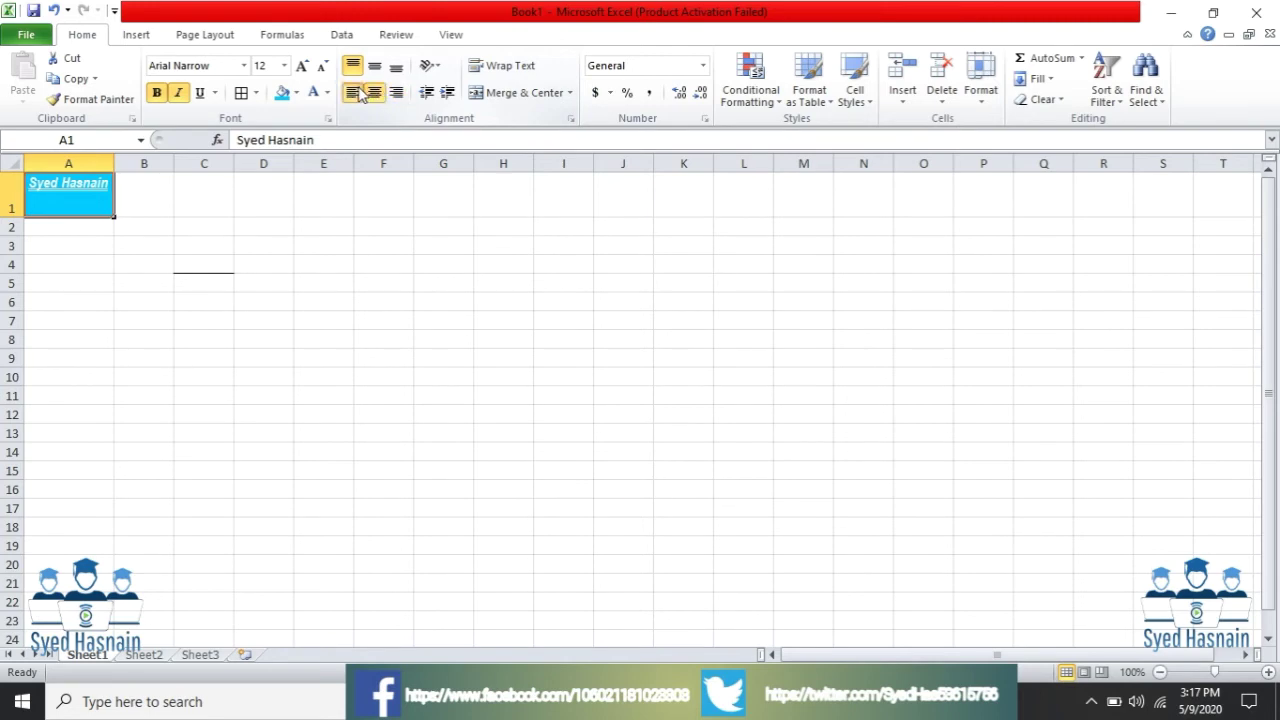
{"action": "left_click", "coordinate": [358, 92]}
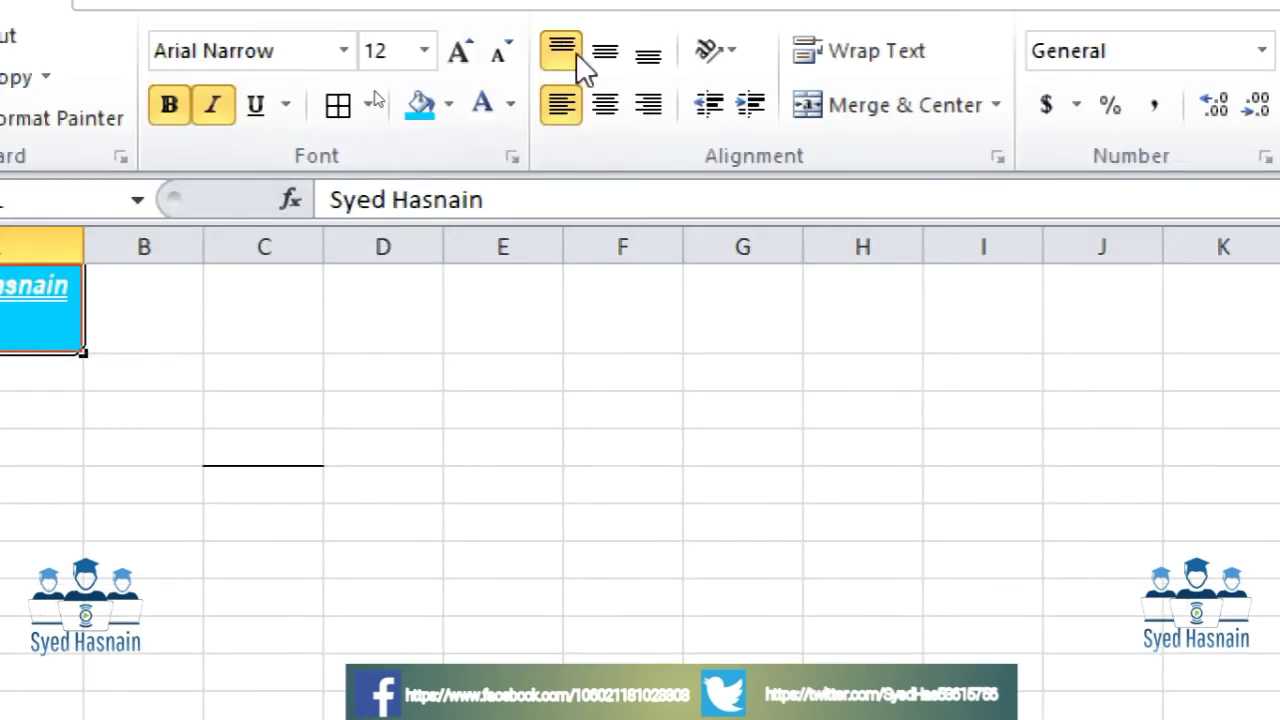
{"action": "left_click", "coordinate": [606, 104]}
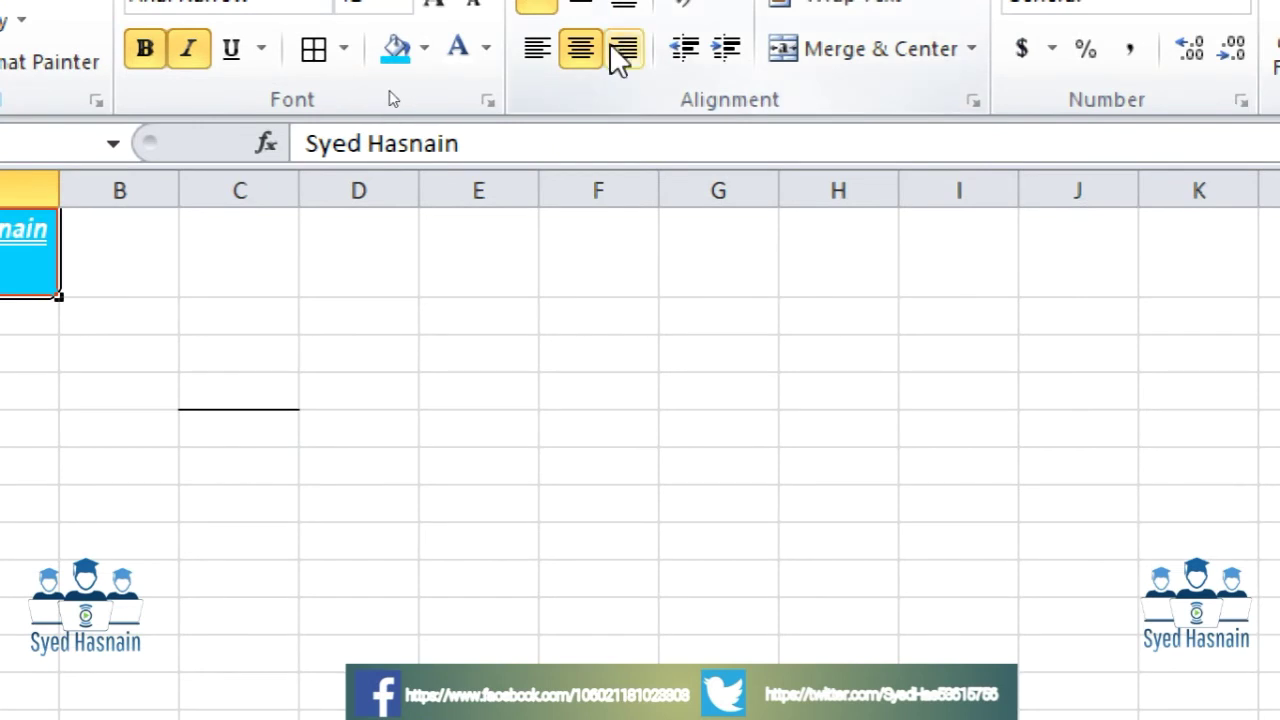
{"action": "left_click", "coordinate": [700, 26]}
{"action": "left_click", "coordinate": [538, 50]}
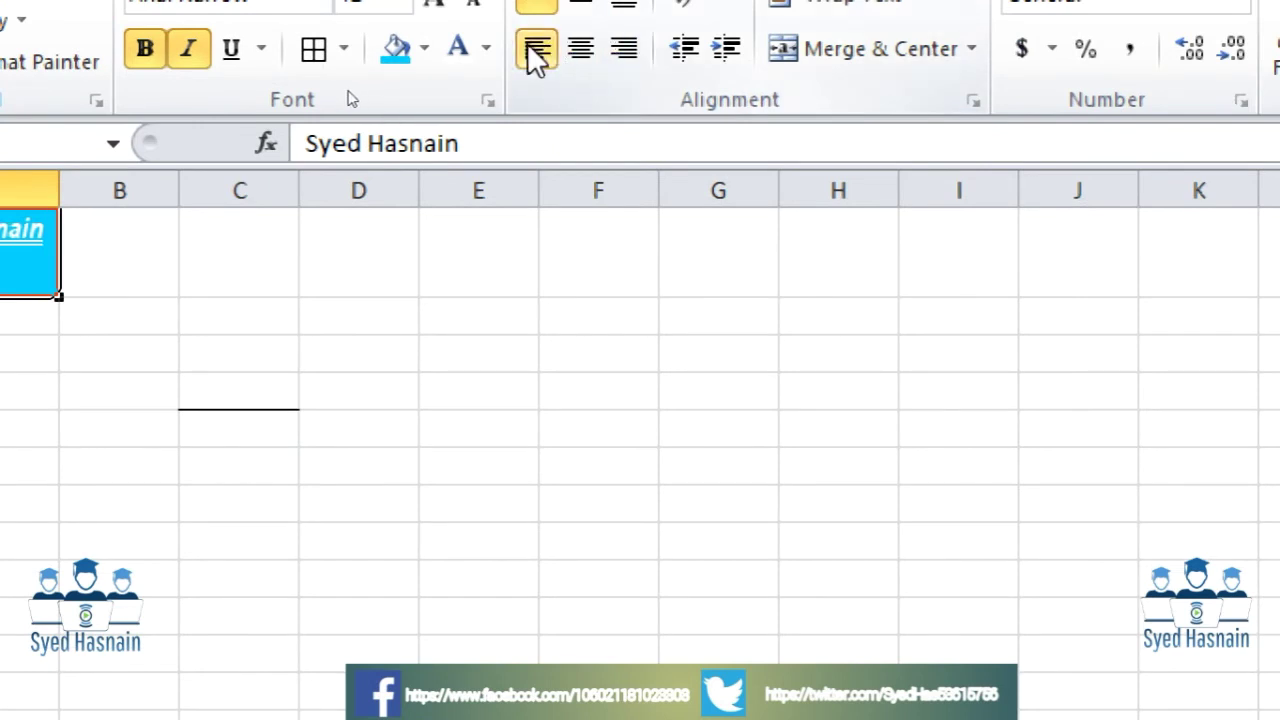
Try bottom and top alignment, finishing with Middle Align and Center on A1.
{"action": "left_click", "coordinate": [561, 13]}
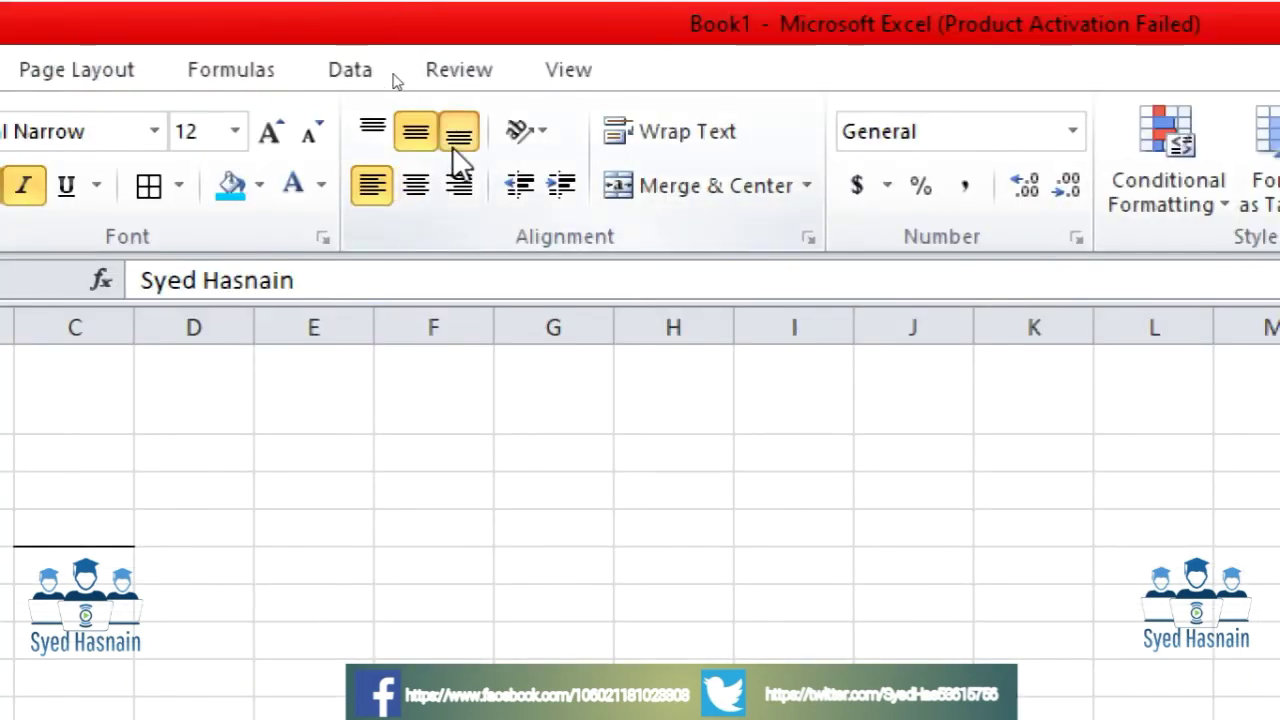
{"action": "left_click", "coordinate": [452, 146]}
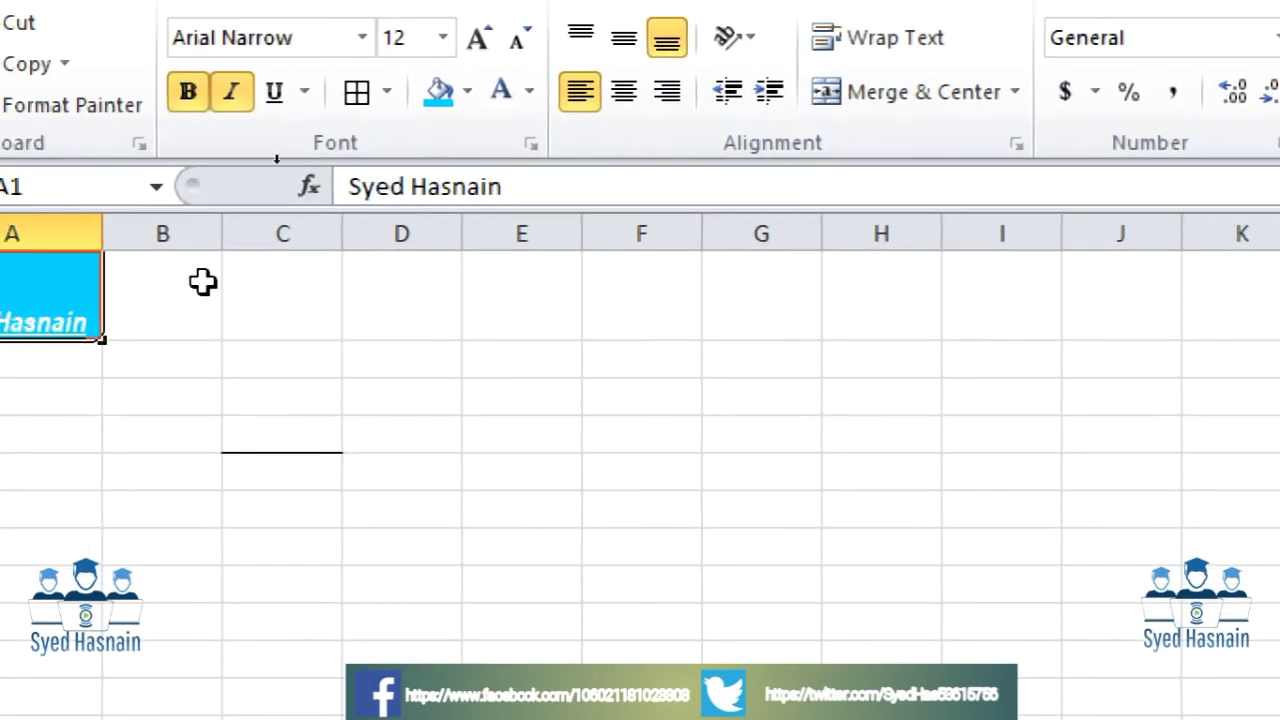
{"action": "left_click", "coordinate": [560, 36]}
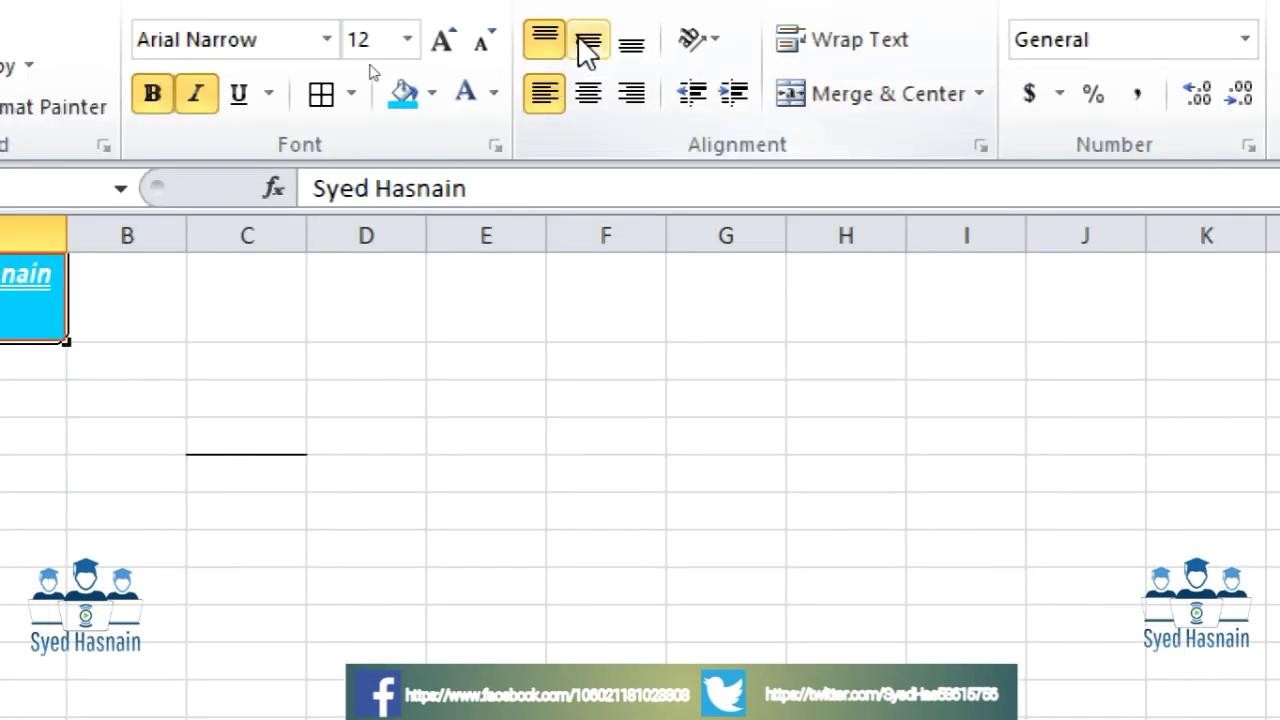
{"action": "left_click", "coordinate": [588, 48]}
{"action": "left_click", "coordinate": [588, 94]}
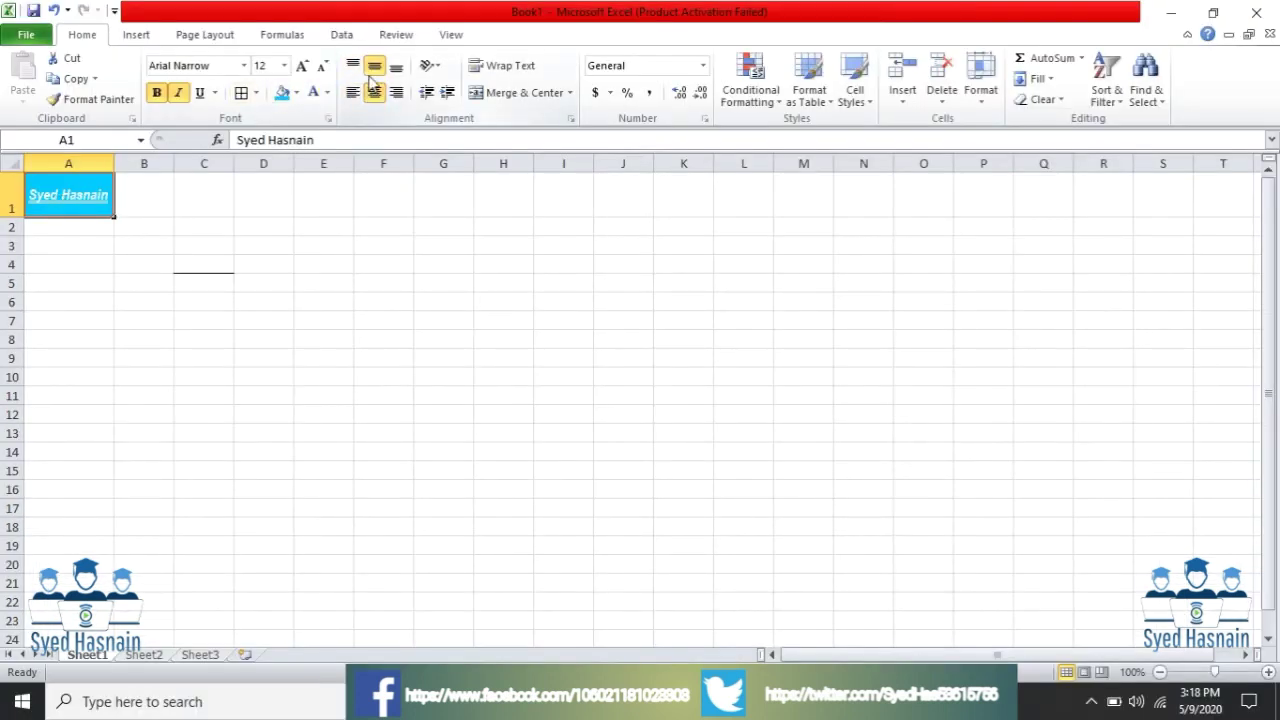
Indent the name in A1 up to three levels and back to zero, twice, leaving it left-aligned.
{"action": "left_click", "coordinate": [449, 93]}
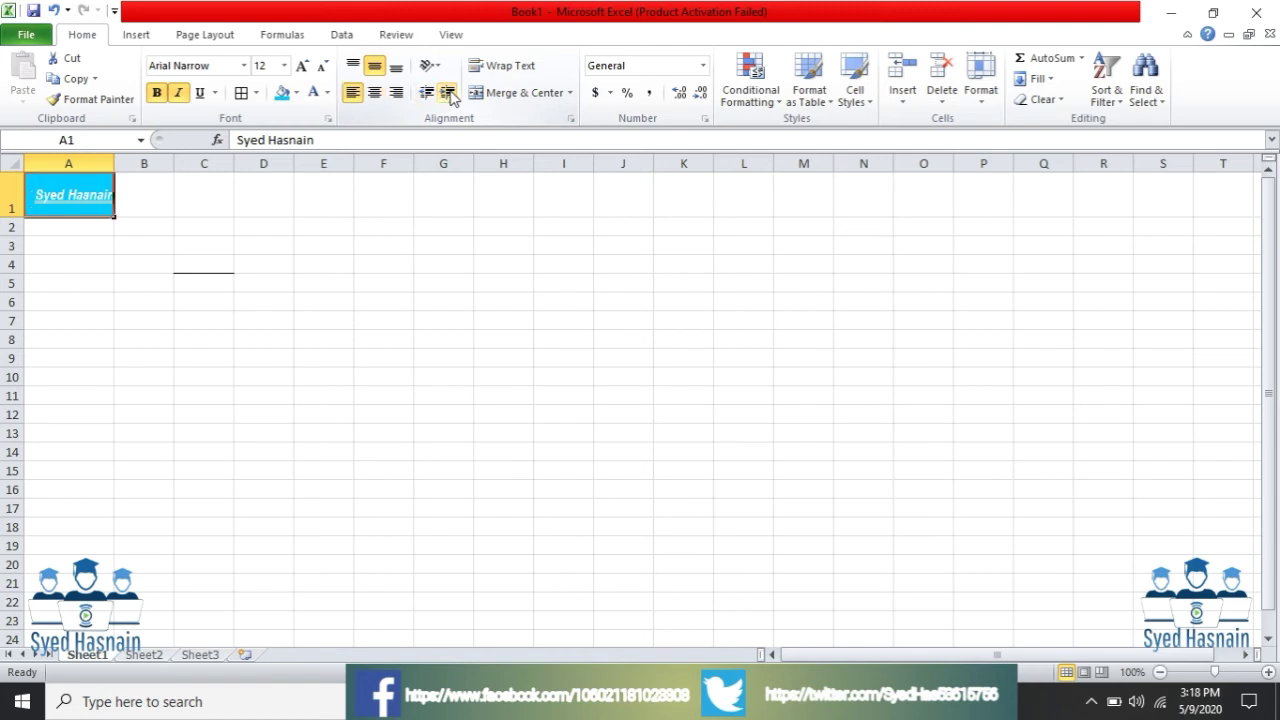
{"action": "left_click", "coordinate": [449, 93]}
{"action": "left_click", "coordinate": [449, 93]}
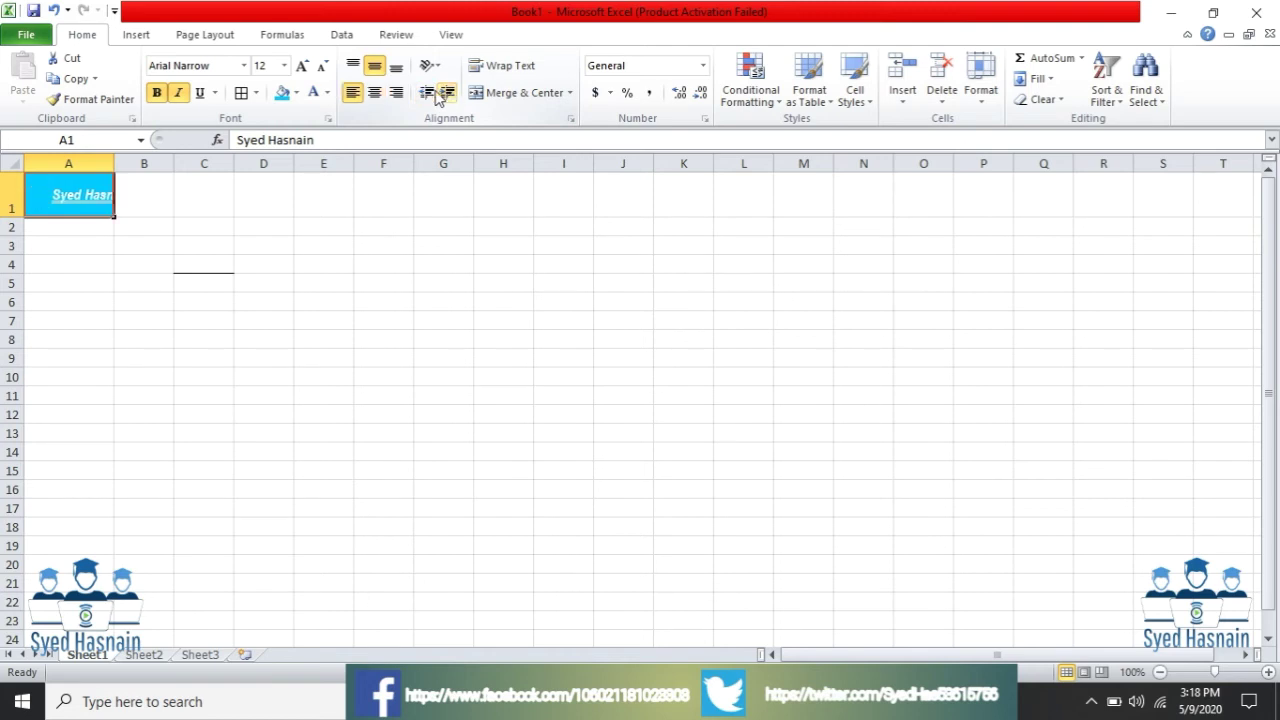
{"action": "left_click", "coordinate": [433, 93]}
{"action": "left_click", "coordinate": [433, 93]}
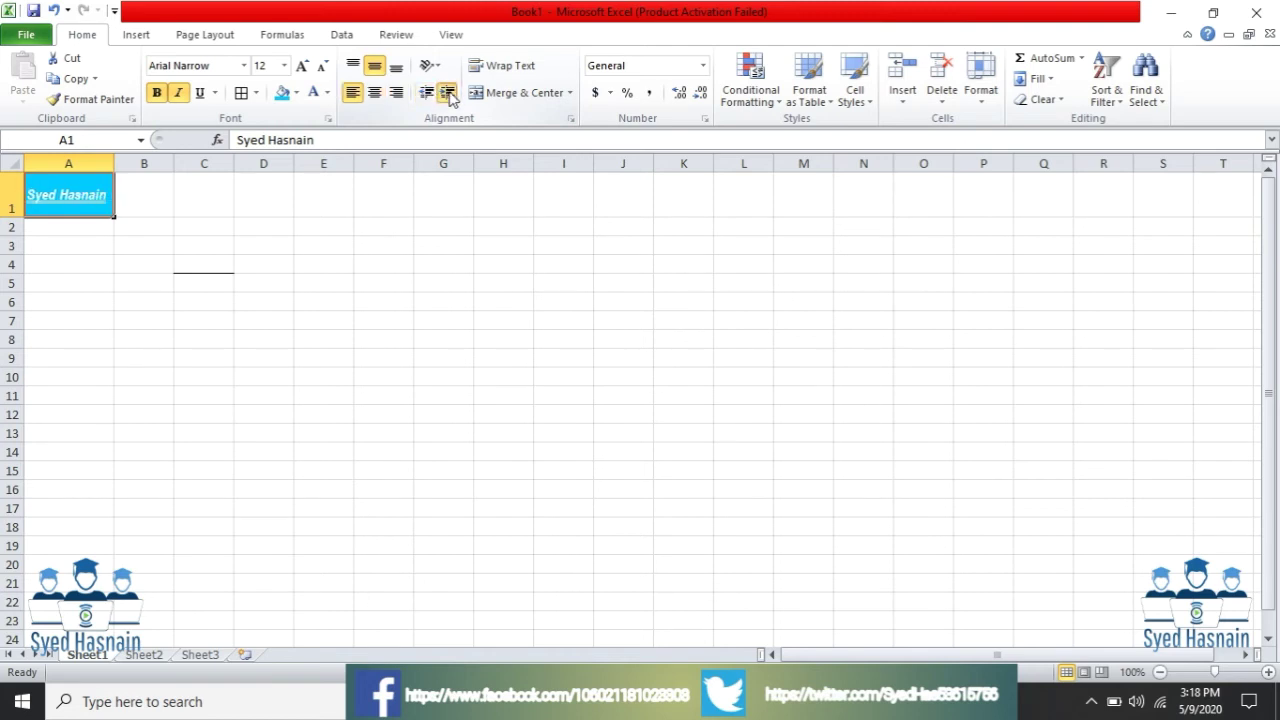
{"action": "left_click", "coordinate": [449, 93]}
{"action": "left_click", "coordinate": [449, 93]}
{"action": "left_click", "coordinate": [449, 93]}
{"action": "left_click", "coordinate": [449, 93]}
{"action": "left_click", "coordinate": [449, 93]}
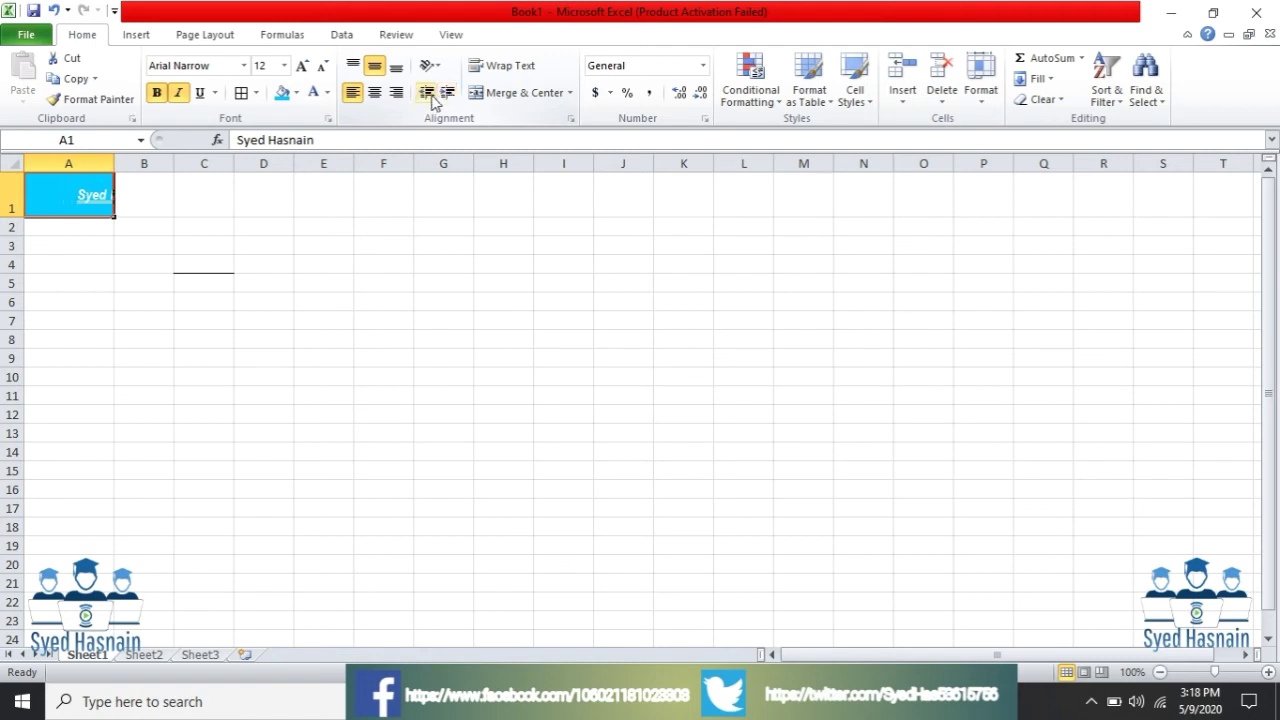
{"action": "left_click", "coordinate": [428, 95]}
{"action": "left_click", "coordinate": [428, 95]}
{"action": "left_click", "coordinate": [428, 95]}
{"action": "left_click", "coordinate": [428, 95]}
{"action": "left_click", "coordinate": [428, 95]}
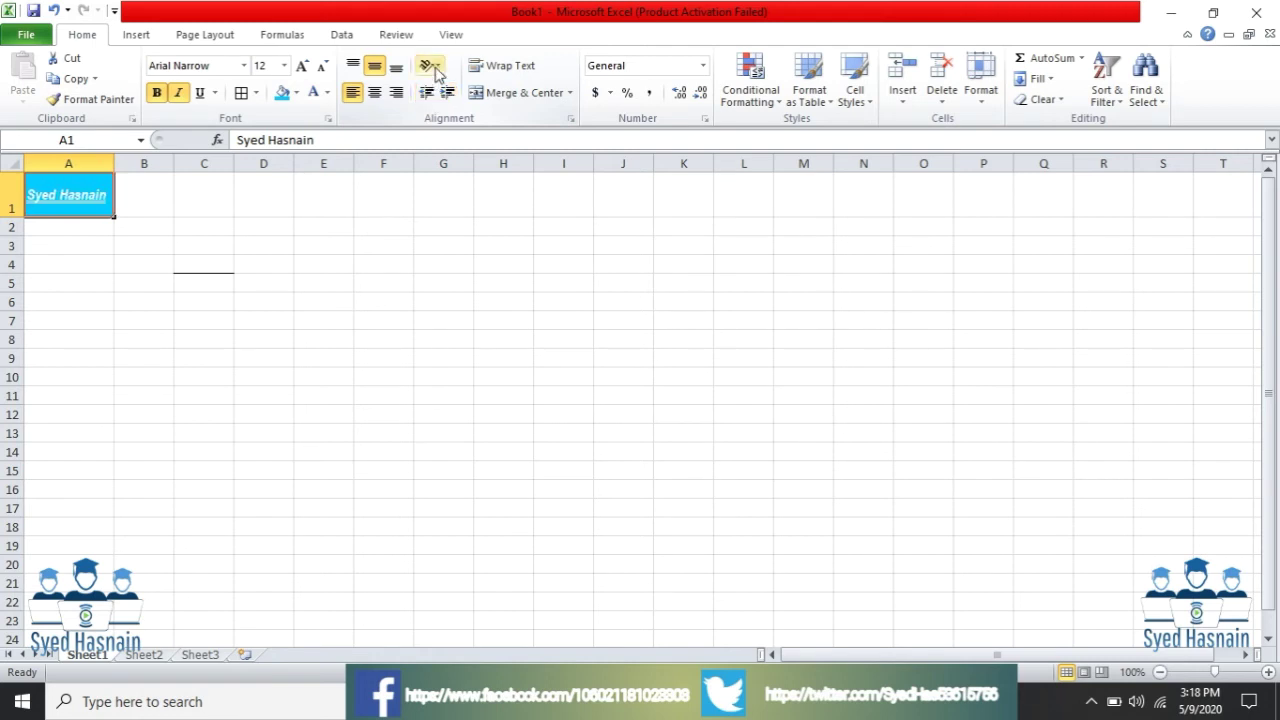
Angle the A1 name counterclockwise, then make row 1 taller and column A much wider.
{"action": "left_click", "coordinate": [436, 70]}
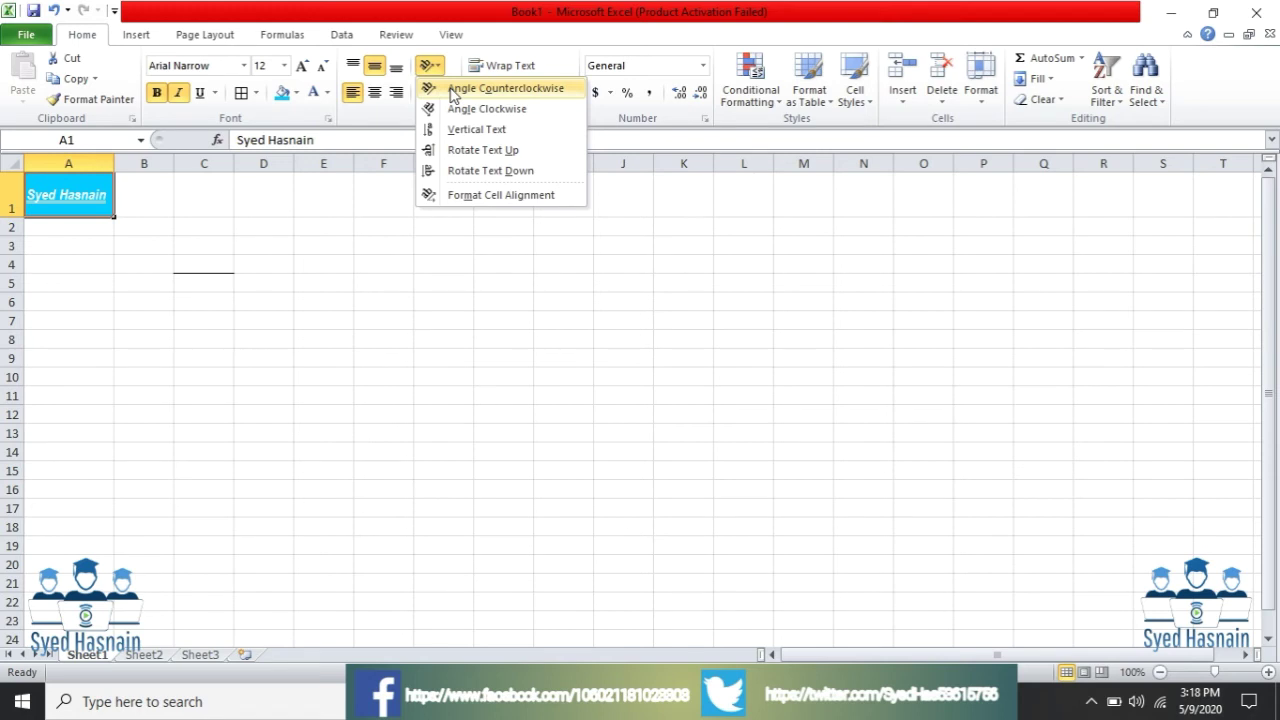
{"action": "left_click", "coordinate": [454, 90]}
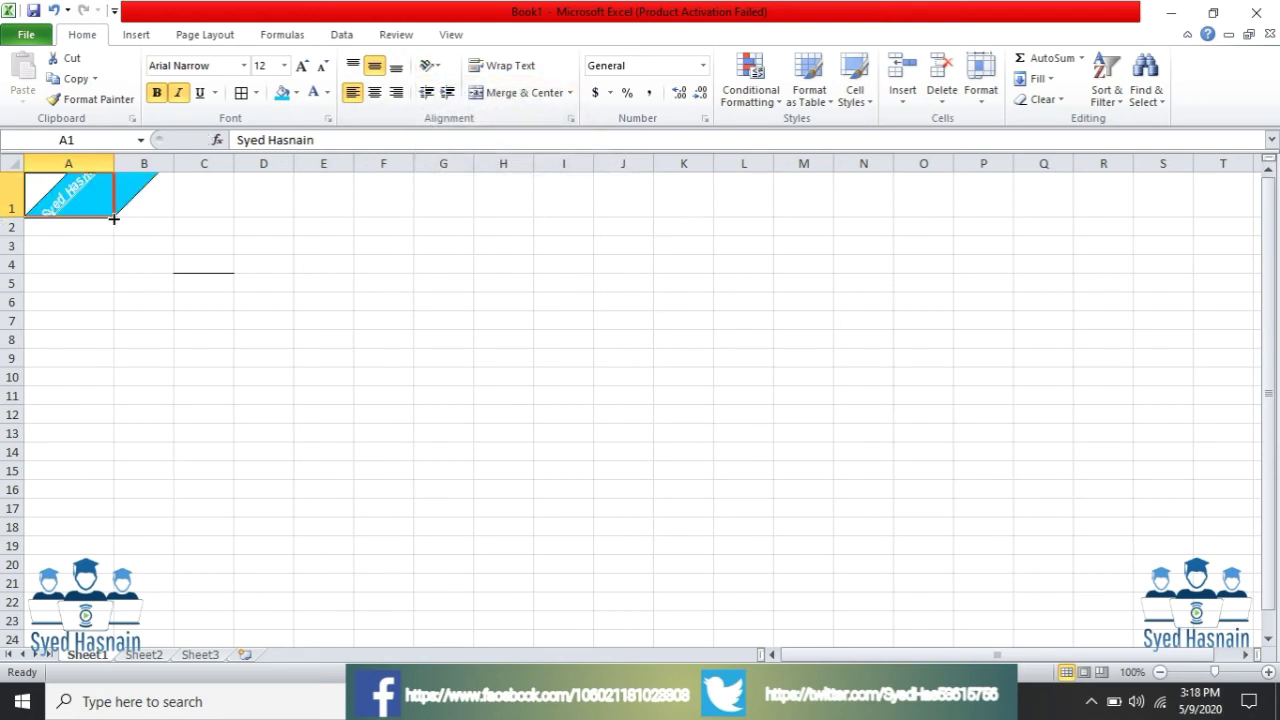
{"action": "left_click_drag", "start_coordinate": [114, 218], "coordinate": [152, 250]}
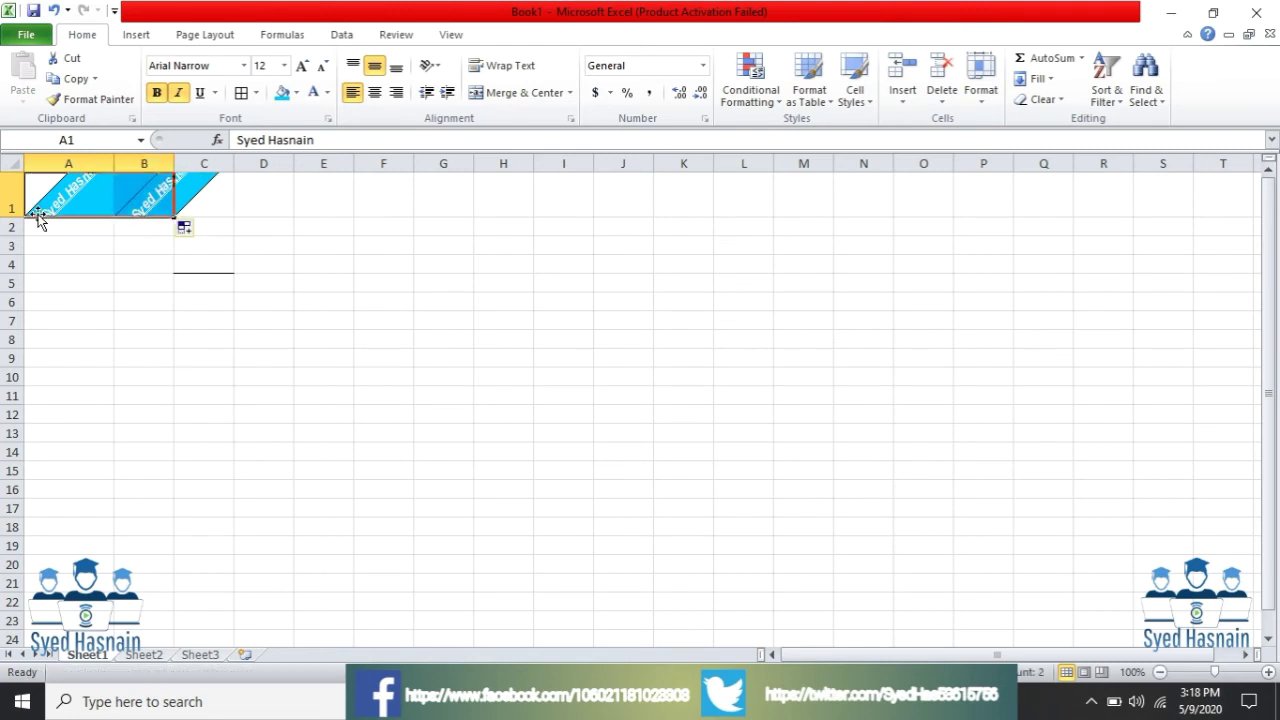
{"action": "key", "text": "ctrl+z"}
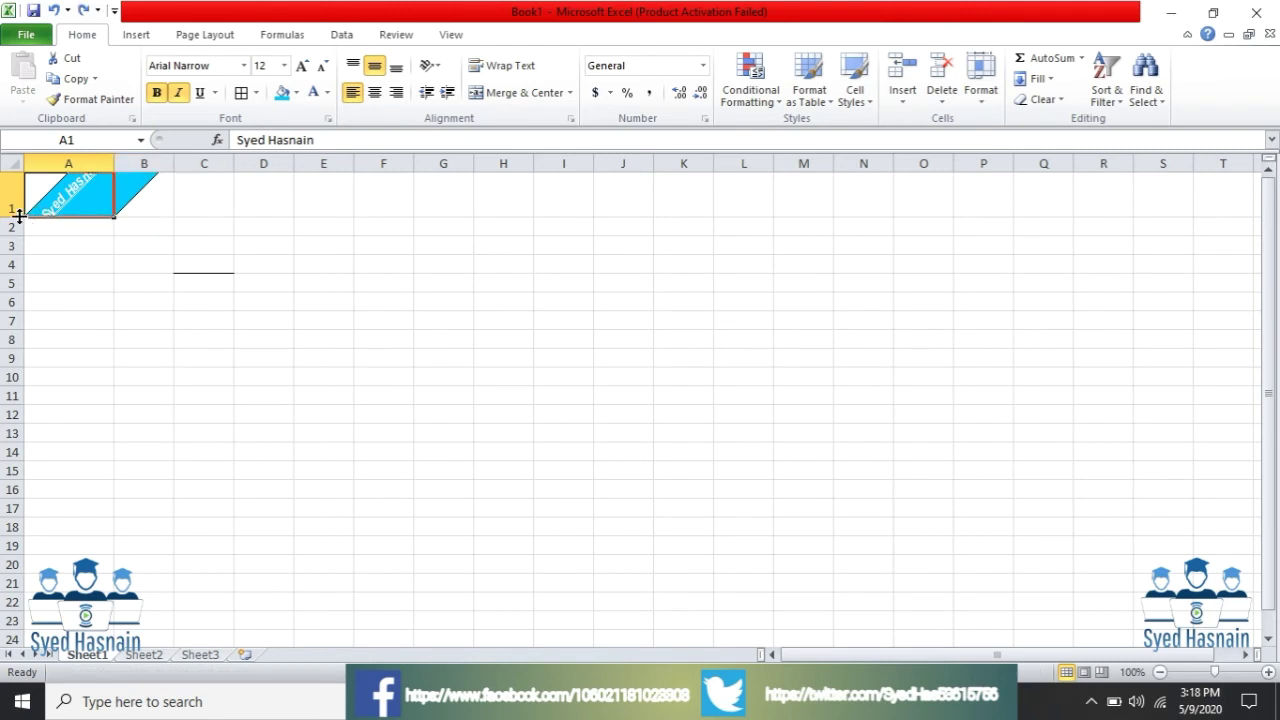
{"action": "left_click_drag", "start_coordinate": [18, 216], "coordinate": [18, 250]}
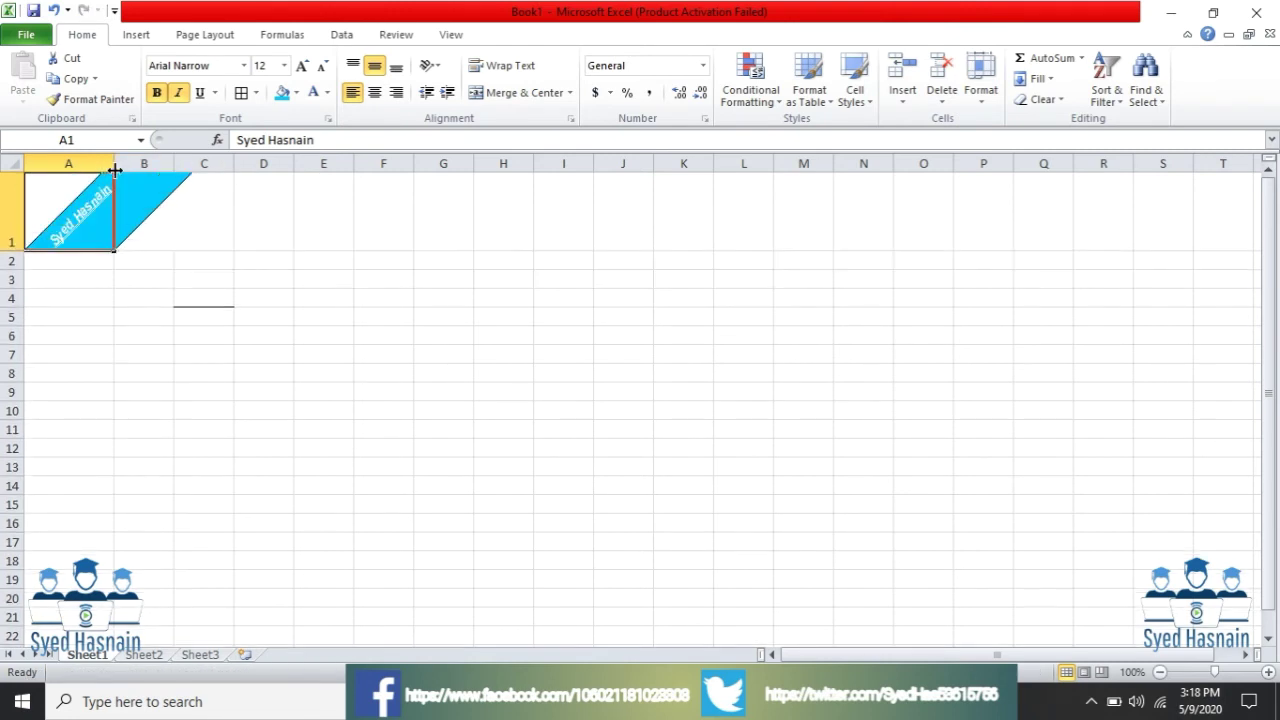
{"action": "left_click_drag", "start_coordinate": [116, 167], "coordinate": [258, 167]}
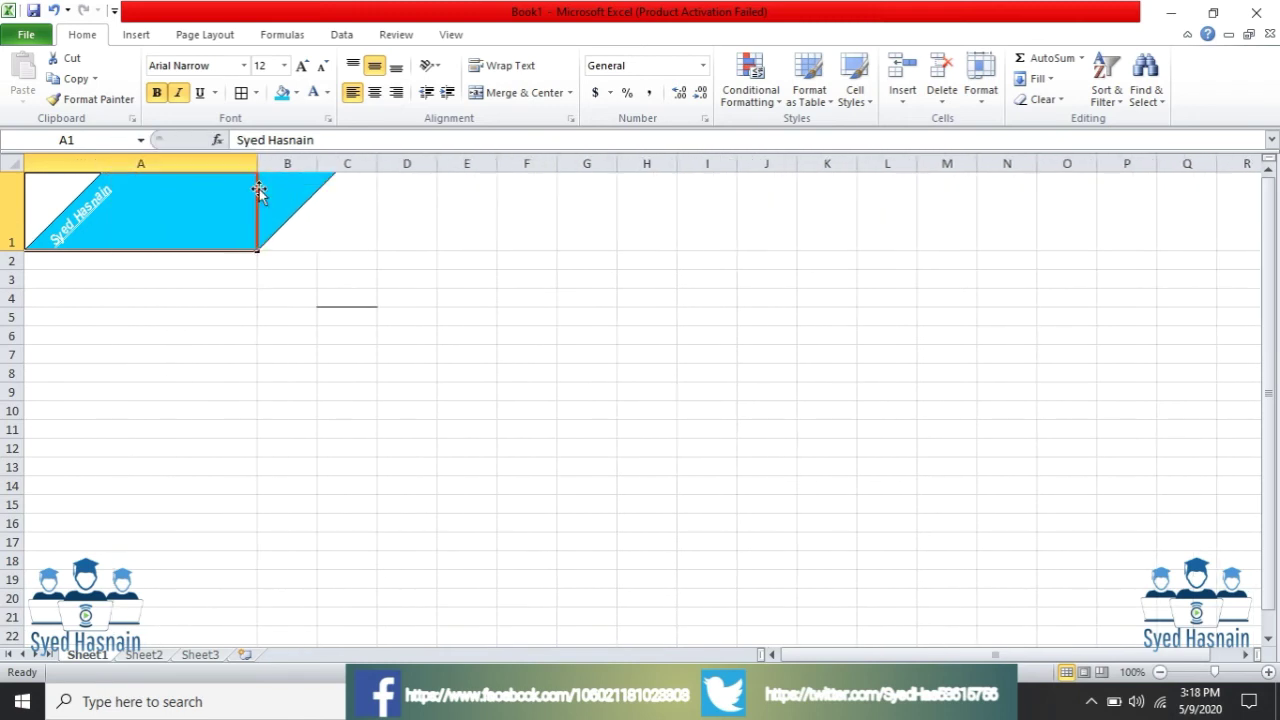
Try Angle Clockwise, Vertical Text and Angle Counterclockwise orientations on the A1 name.
{"action": "left_click", "coordinate": [430, 67]}
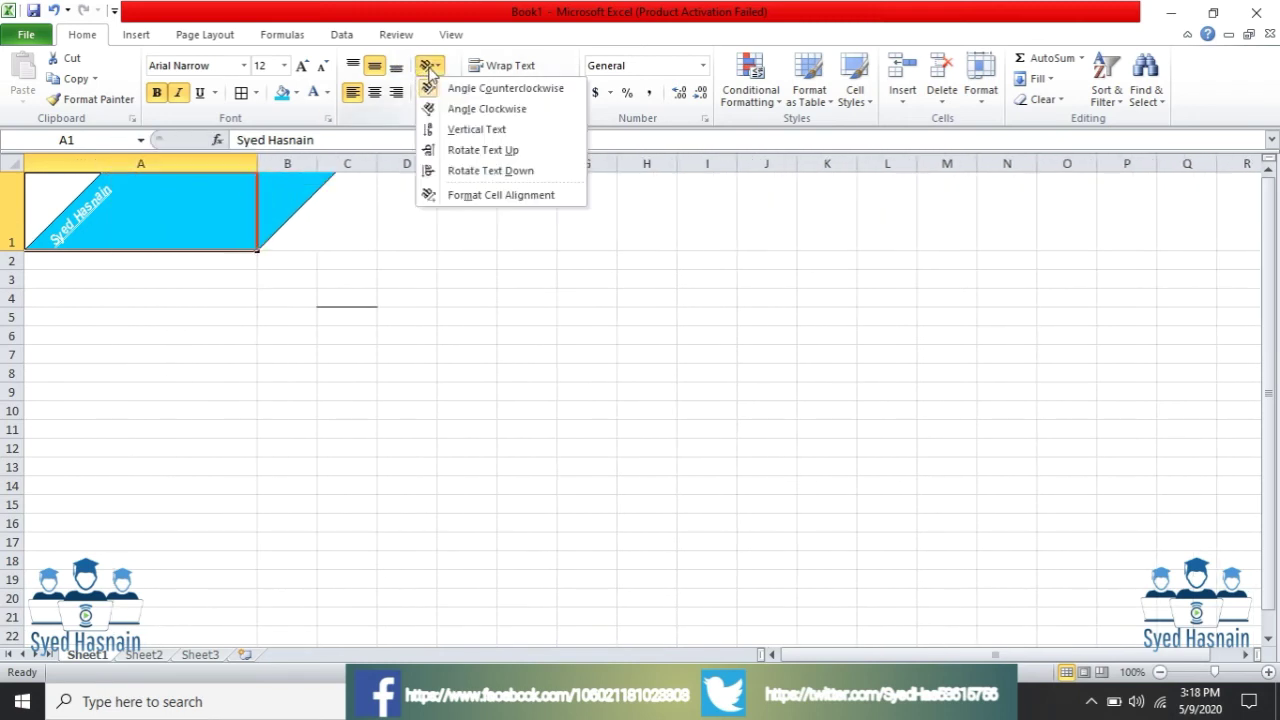
{"action": "left_click", "coordinate": [440, 110]}
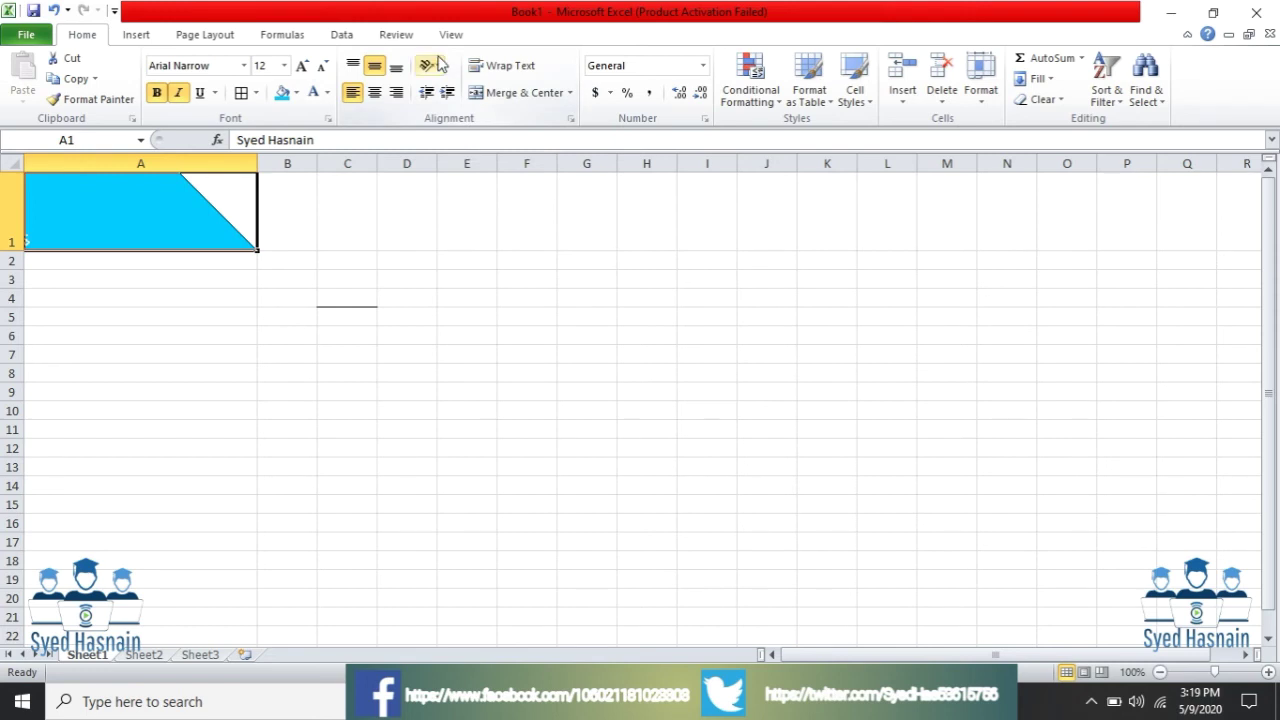
{"action": "left_click", "coordinate": [430, 65]}
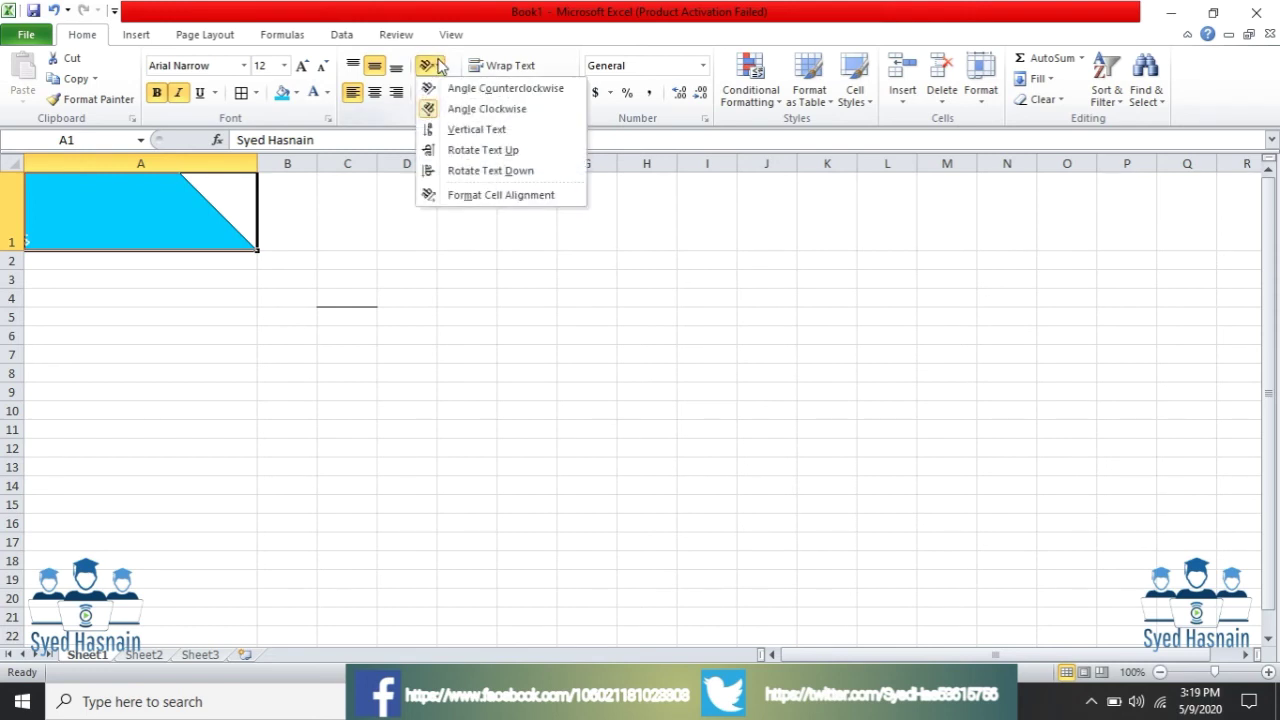
{"action": "left_click", "coordinate": [447, 130]}
{"action": "left_click", "coordinate": [440, 66]}
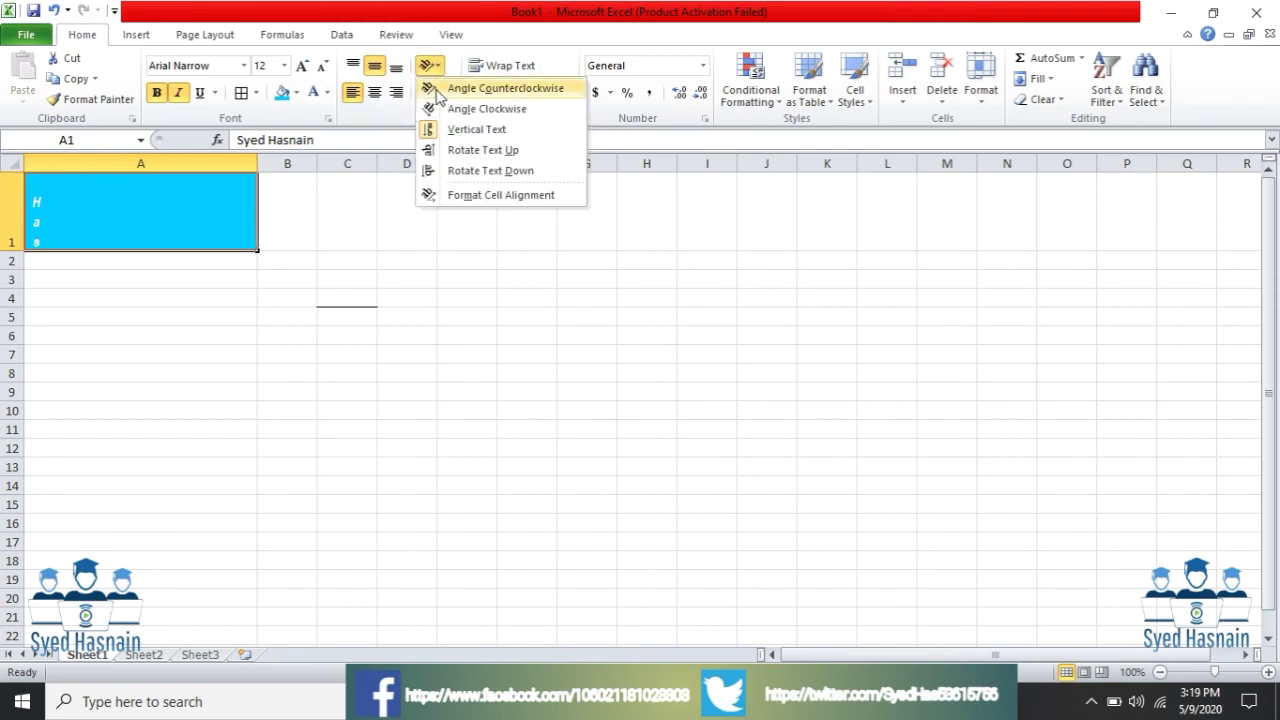
{"action": "left_click", "coordinate": [440, 88]}
{"action": "left_click", "coordinate": [435, 67]}
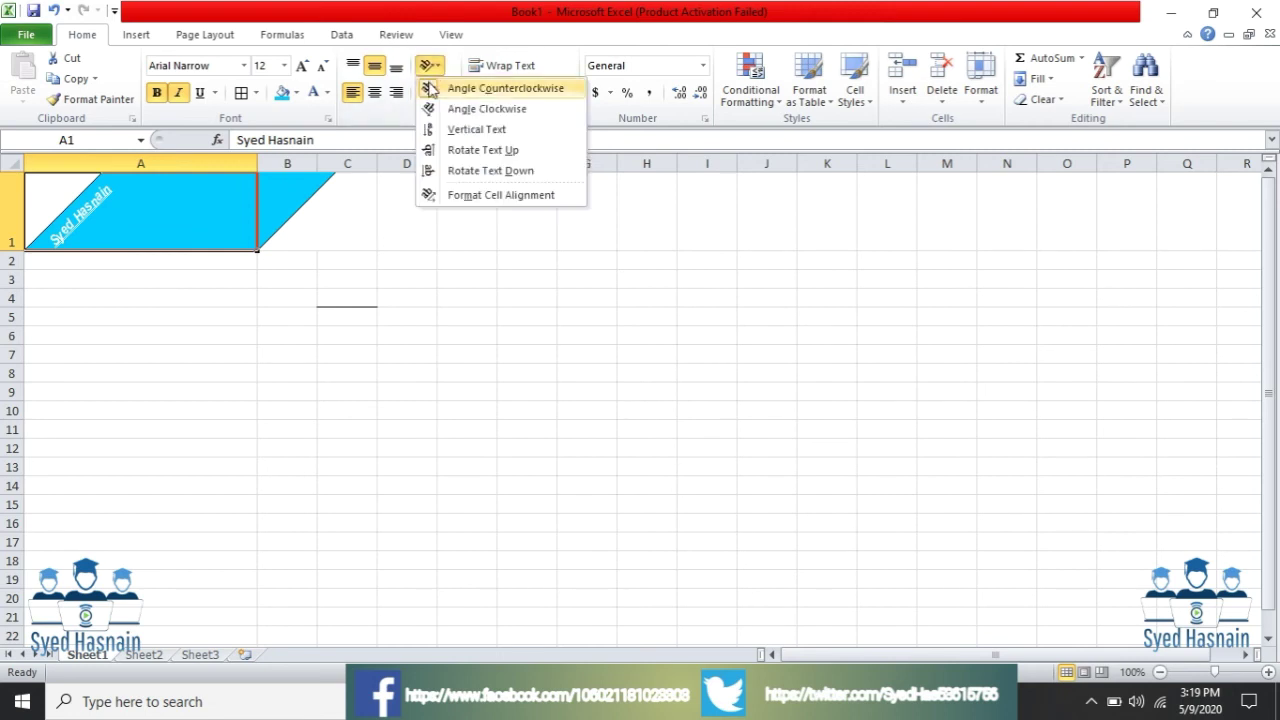
View the Format Cells alignment settings without changes, then undo twice to narrow column A back.
{"action": "left_click", "coordinate": [449, 196]}
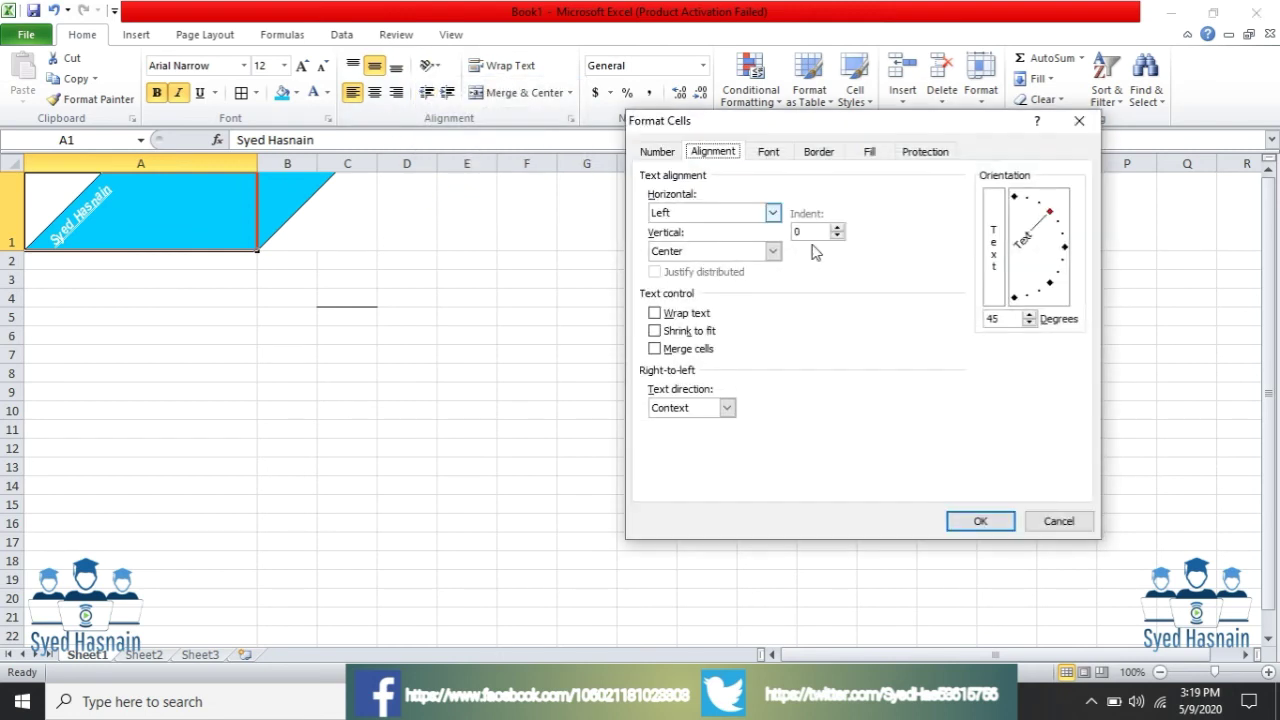
{"action": "left_click", "coordinate": [1081, 129]}
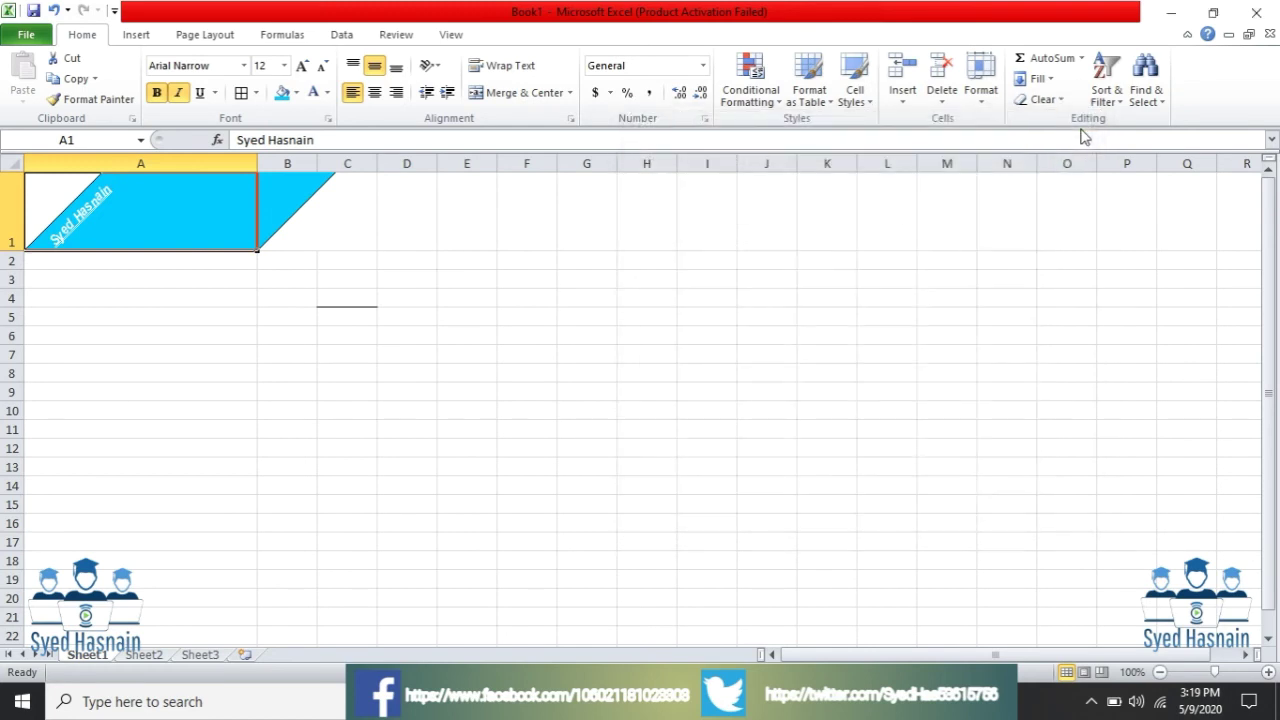
{"action": "left_click", "coordinate": [440, 70]}
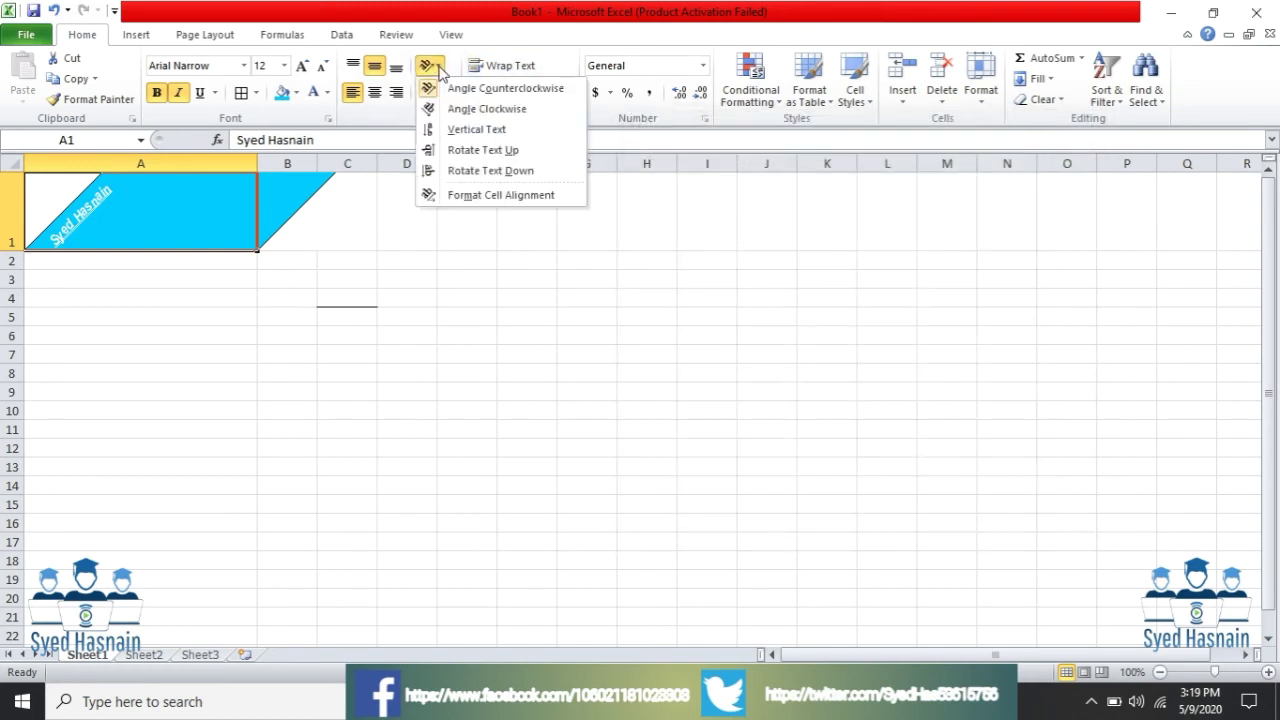
{"action": "left_click", "coordinate": [362, 304]}
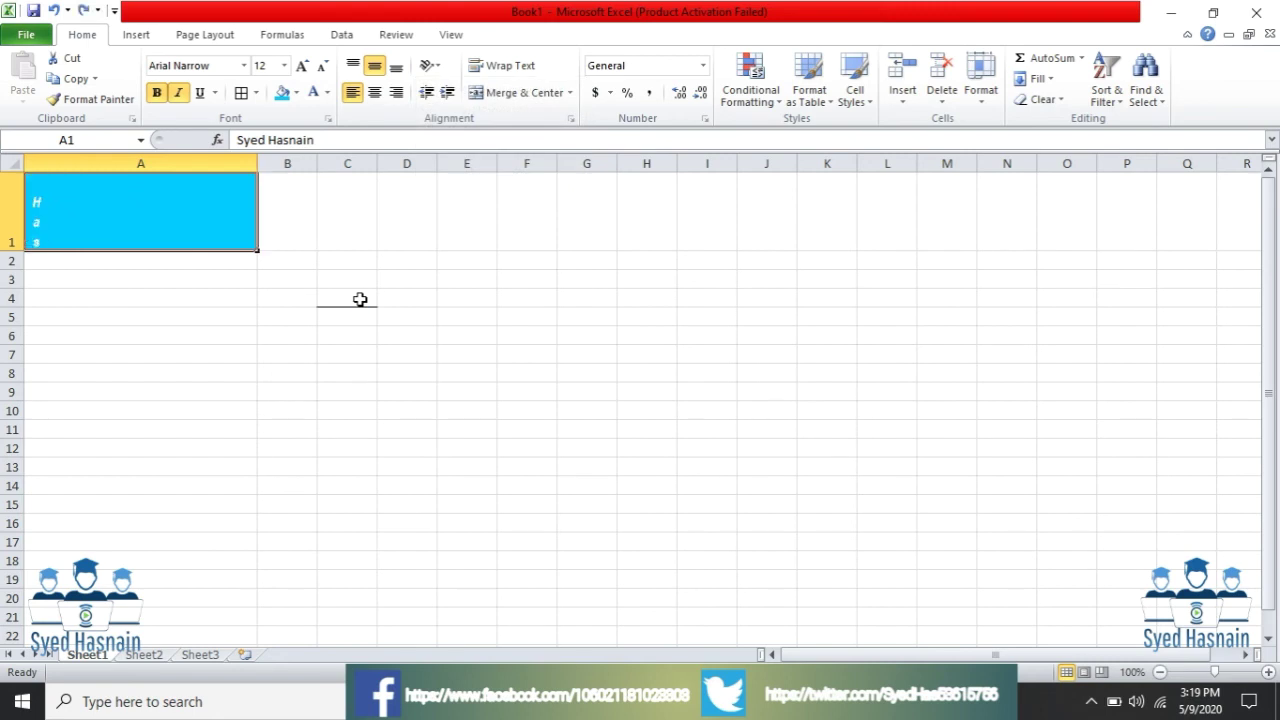
{"action": "key", "text": "ctrl+z"}
{"action": "key", "text": "ctrl+z"}
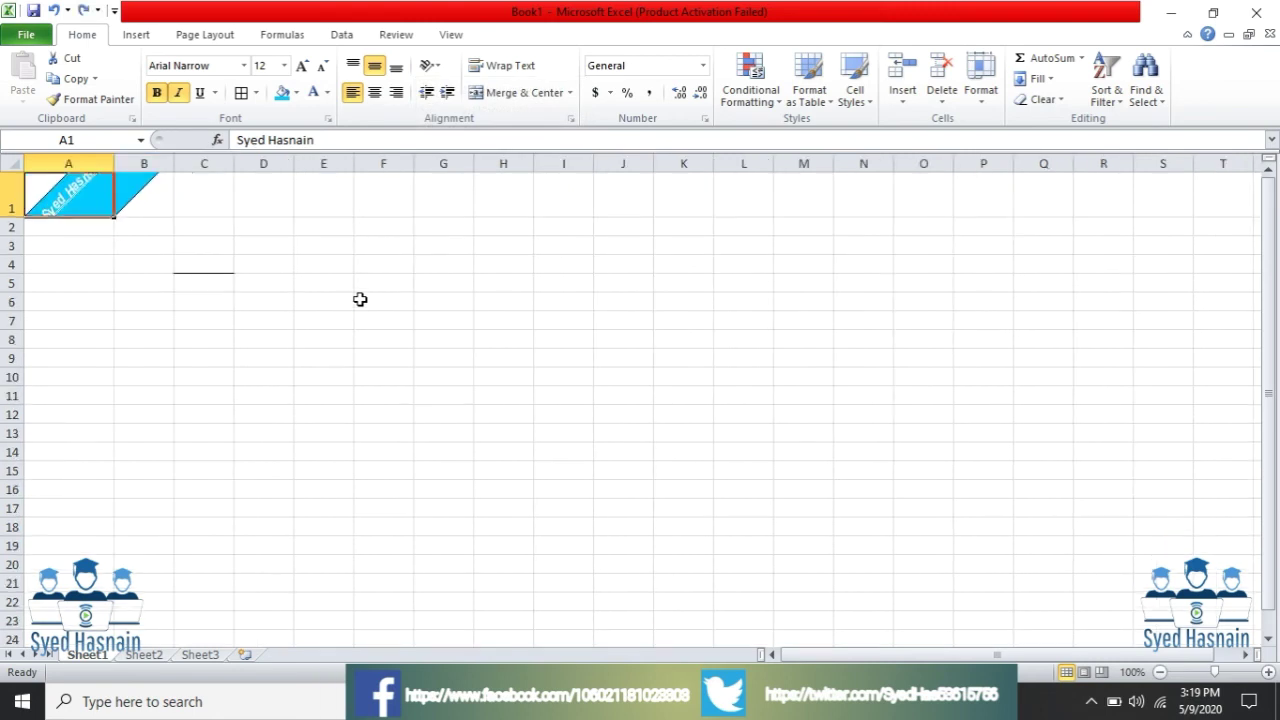
{"action": "key", "text": "ctrl+z"}
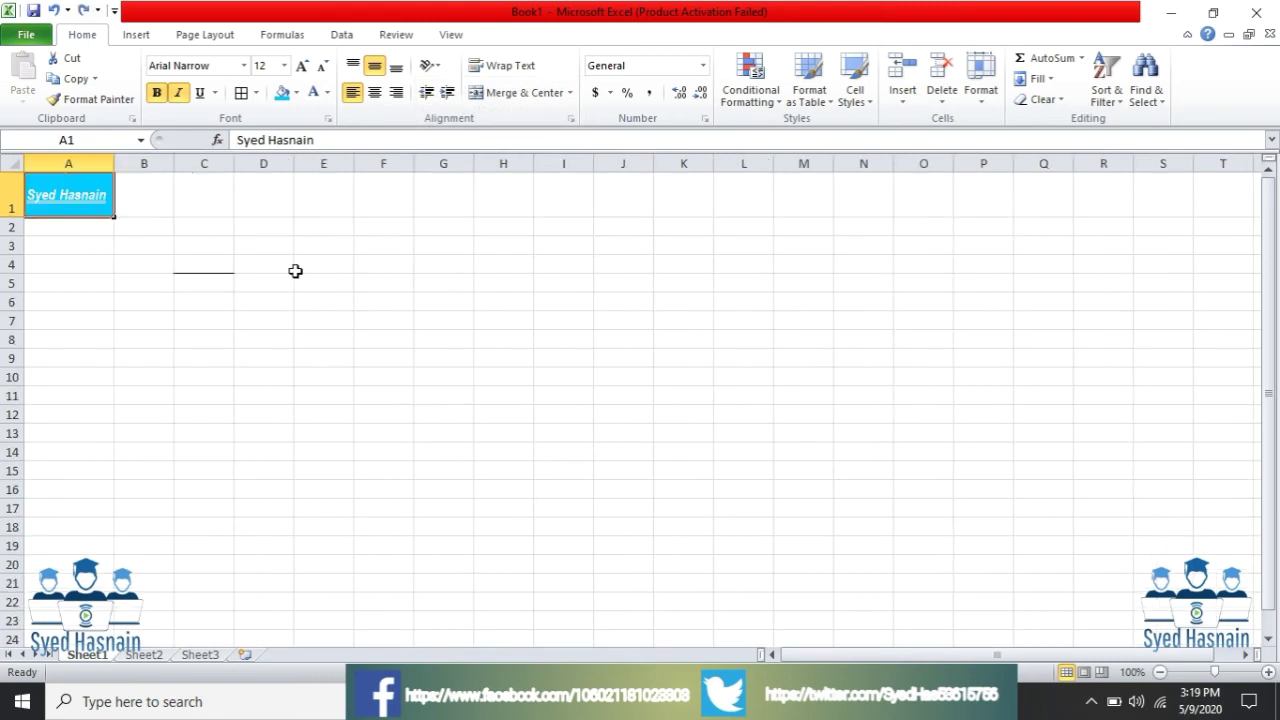
{"action": "left_click", "coordinate": [287, 393]}
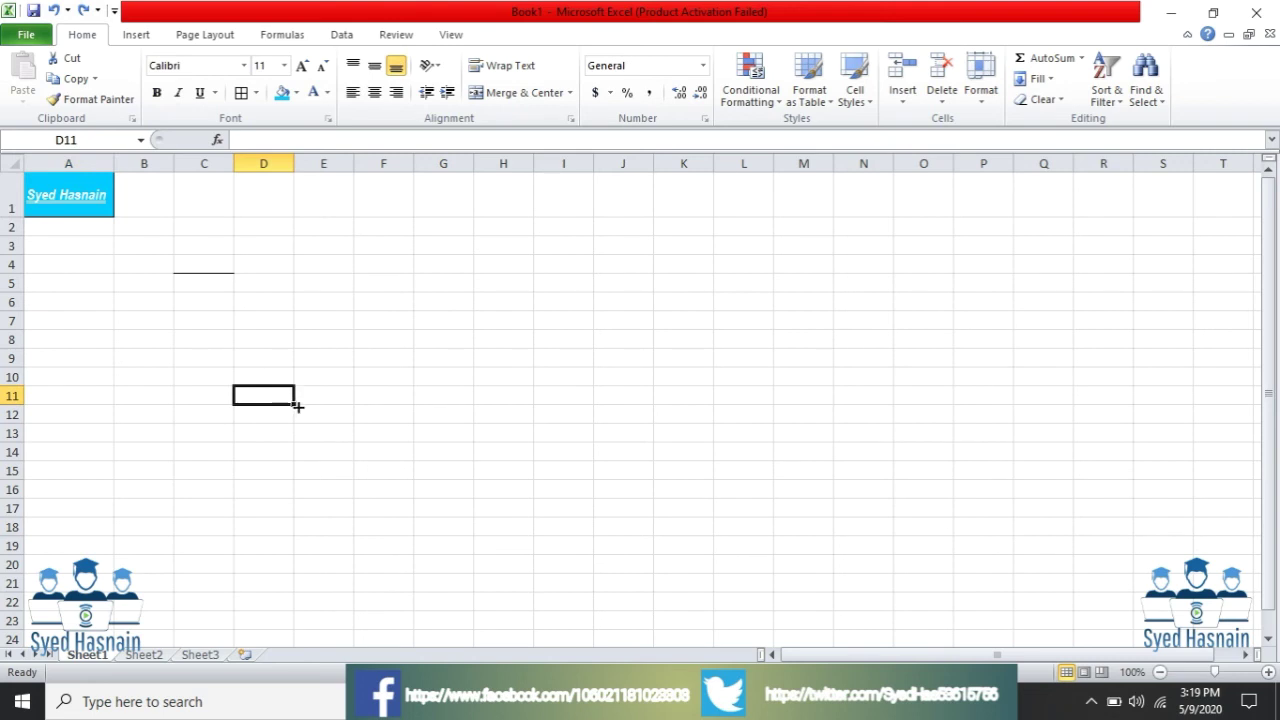
{"action": "left_click_drag", "start_coordinate": [293, 405], "coordinate": [354, 424]}
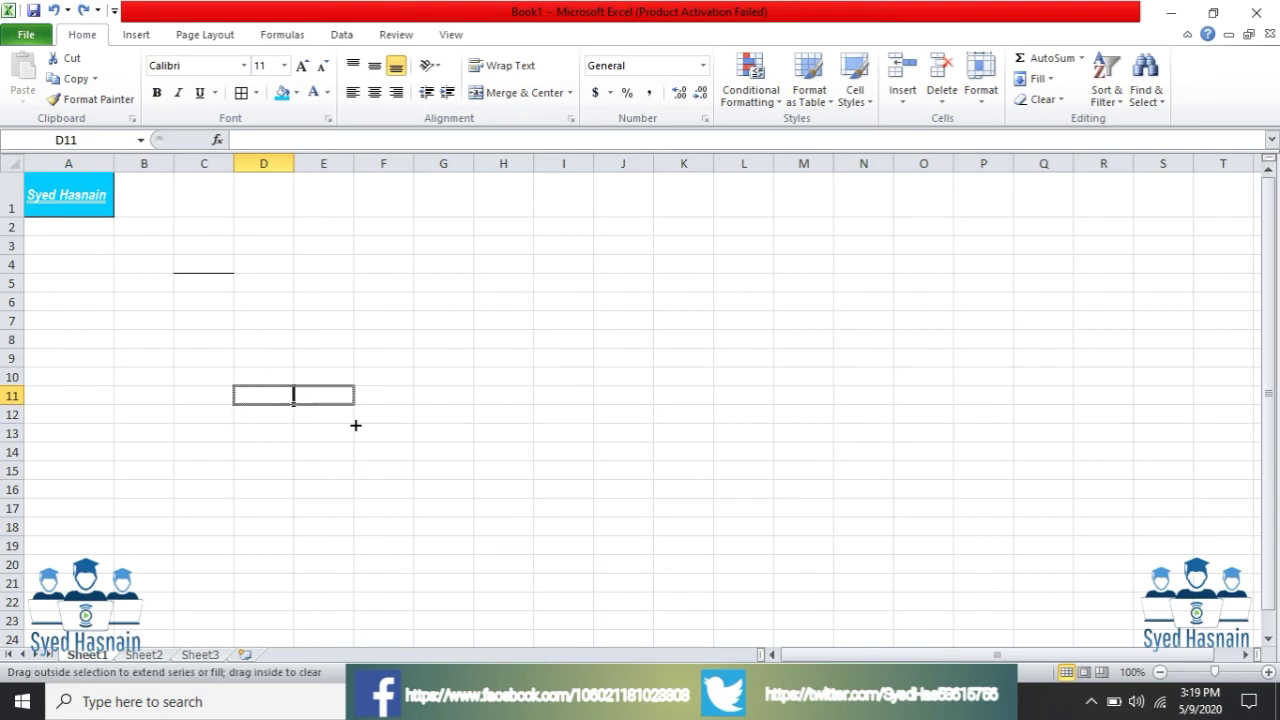
{"action": "key", "text": "ctrl+z"}
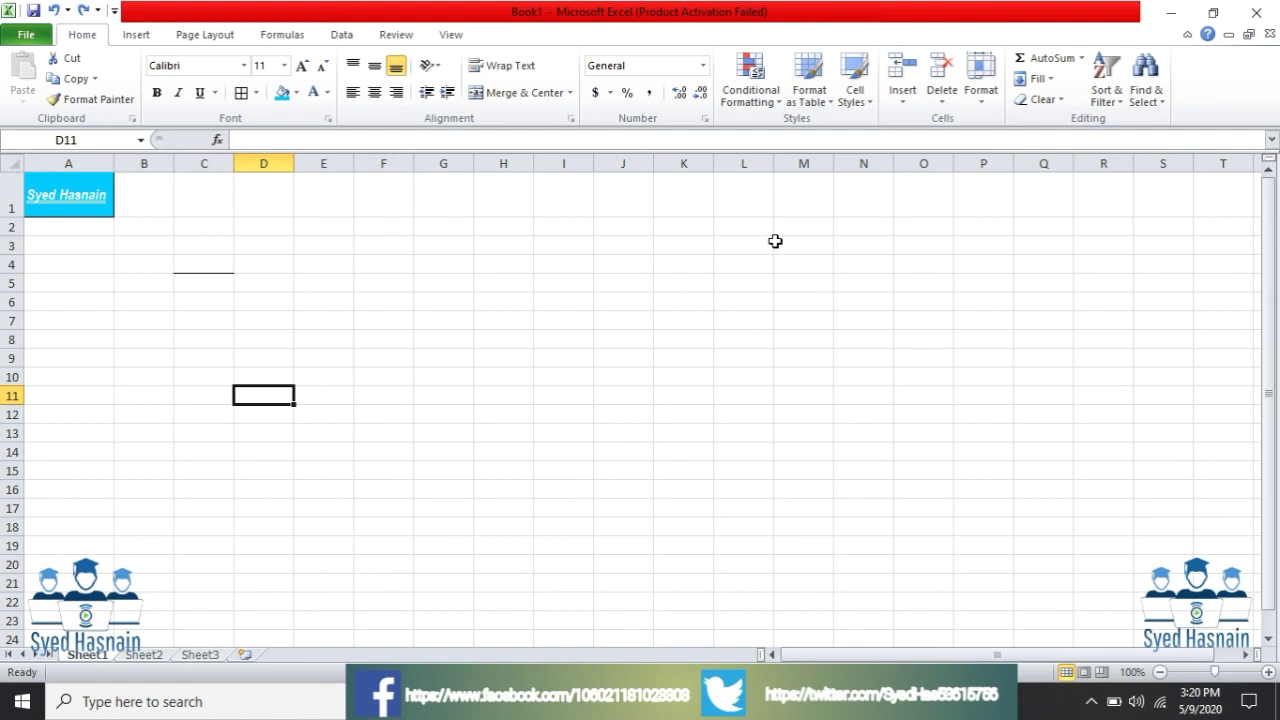
{"action": "left_click", "coordinate": [75, 176]}
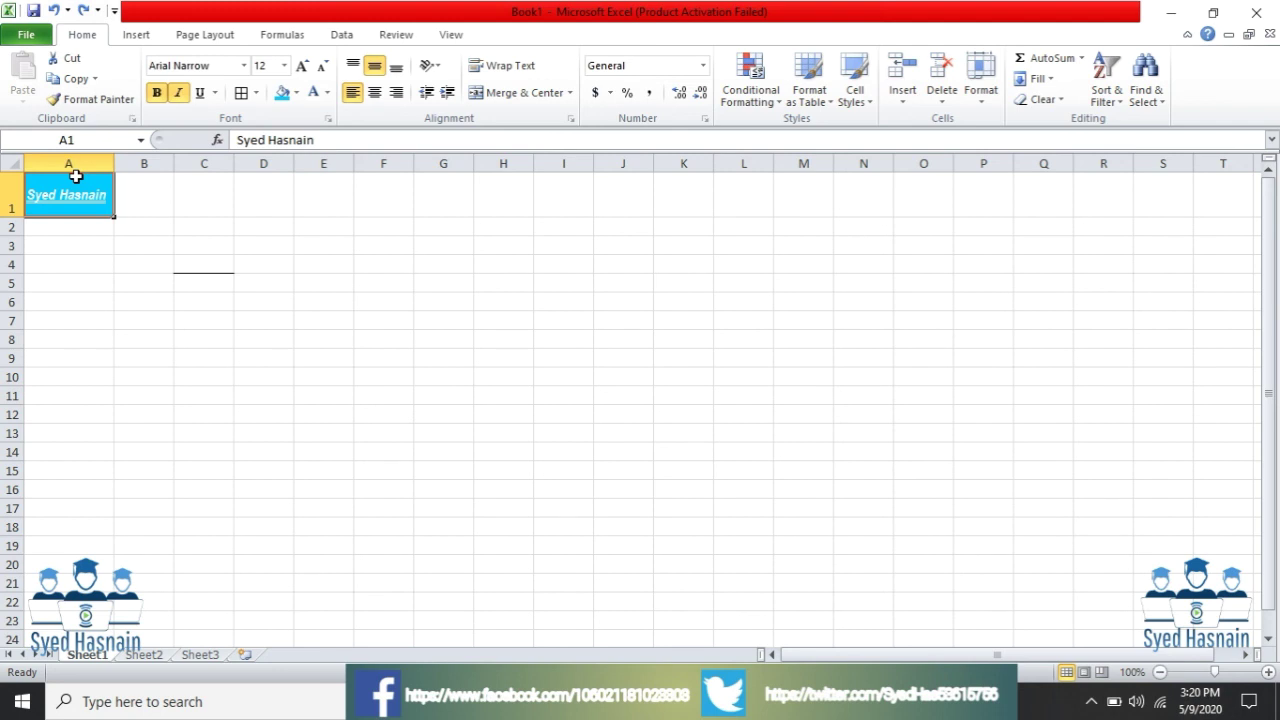
{"action": "left_click", "coordinate": [328, 92]}
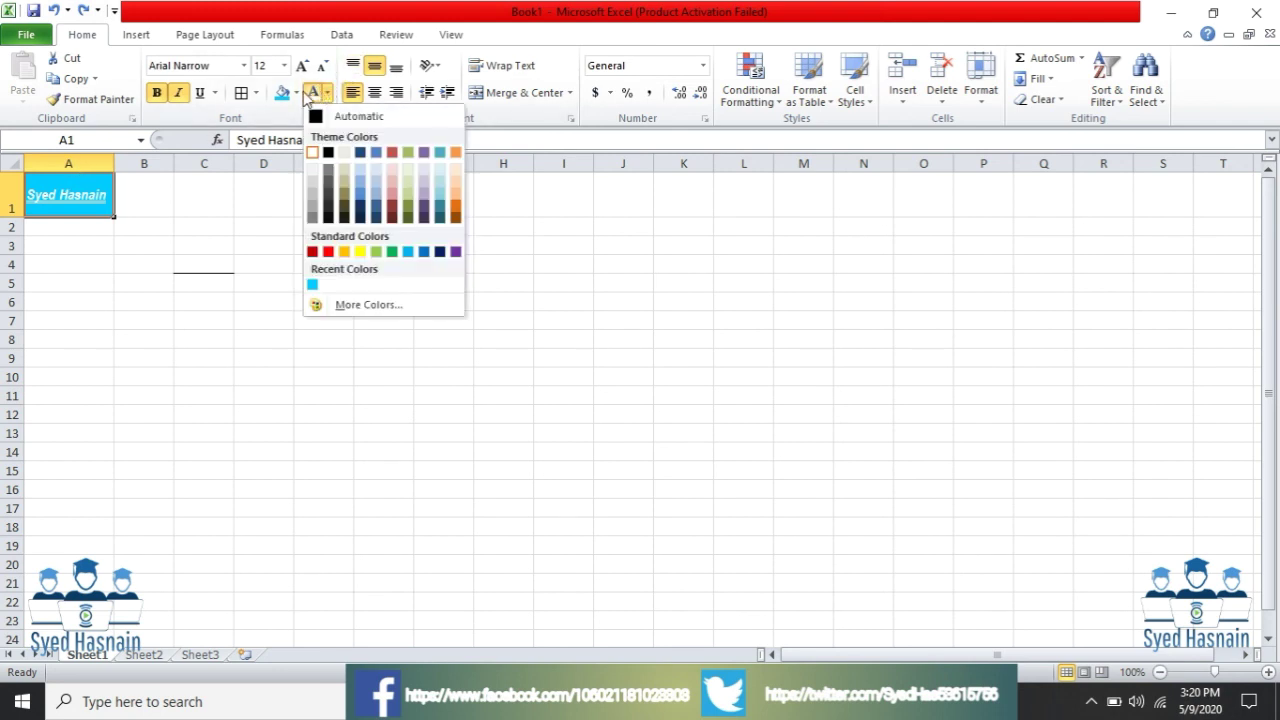
{"action": "left_click", "coordinate": [298, 92]}
{"action": "left_click", "coordinate": [298, 92]}
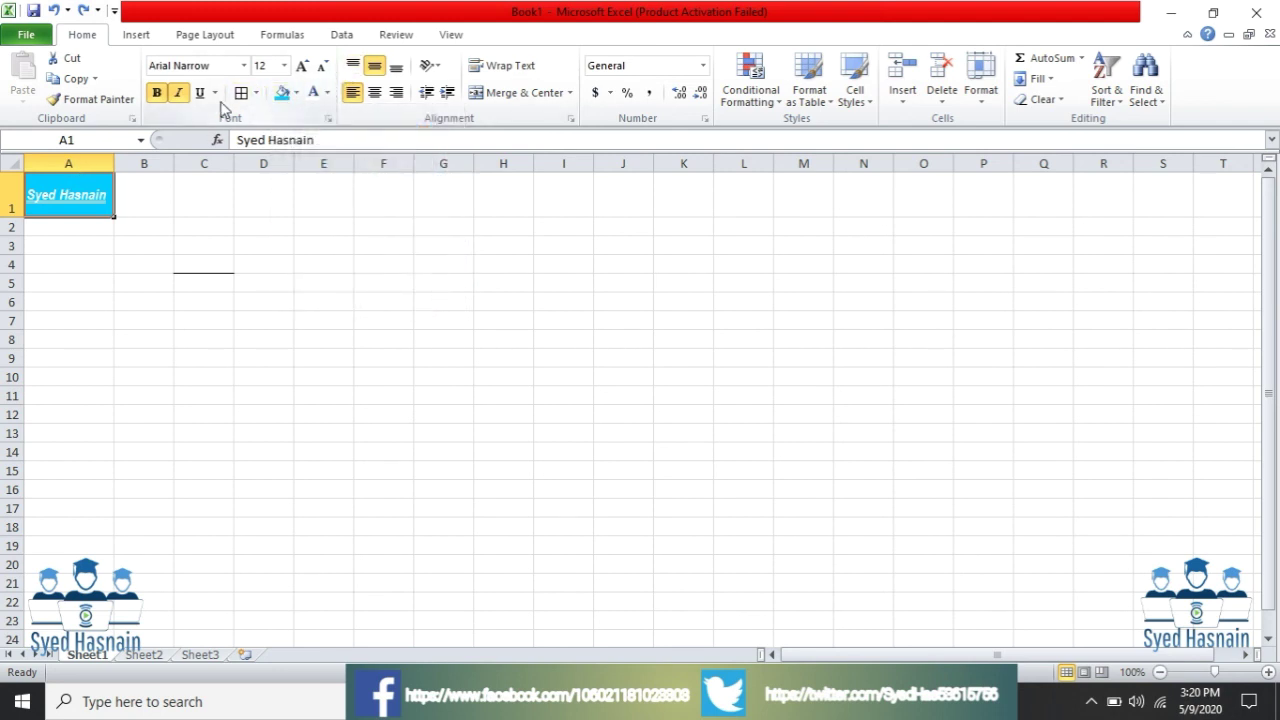